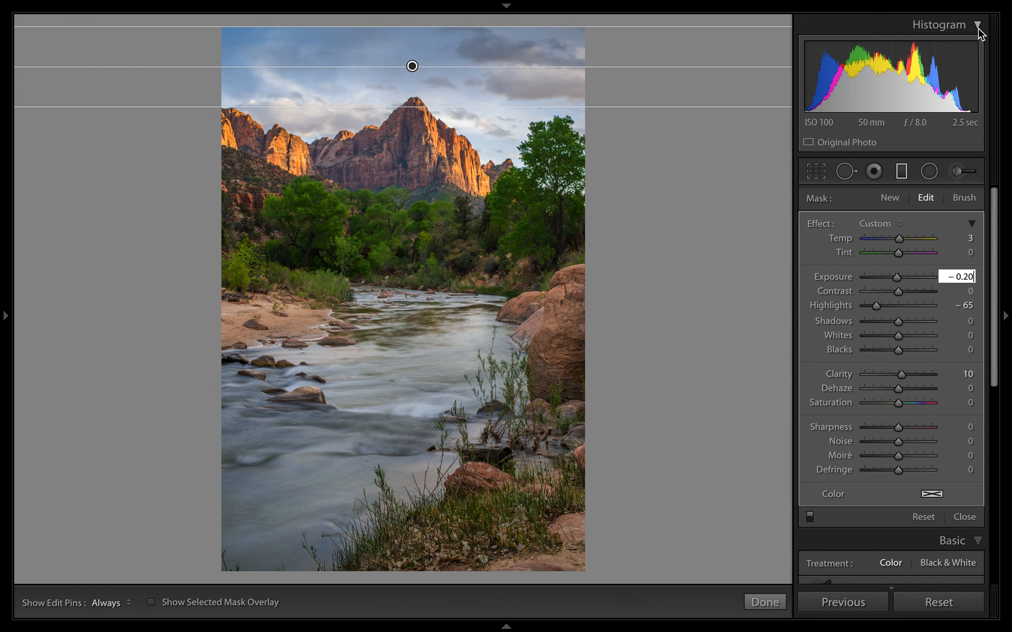
Set the sky graduated filter's Temp to -8 and its Saturation to 20.
{"action": "left_click", "coordinate": [959, 237]}
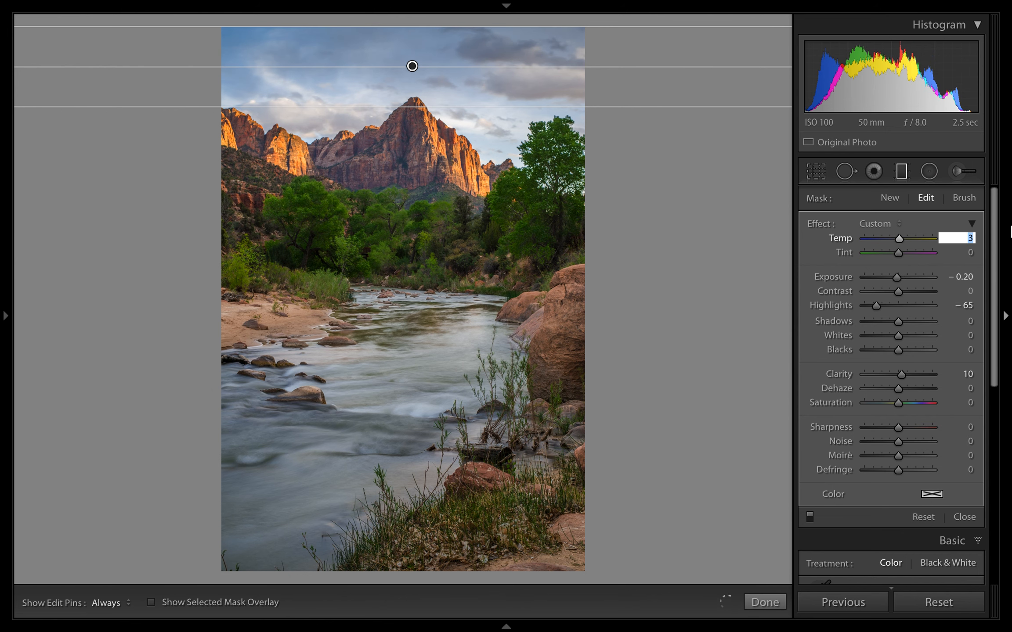
{"action": "key", "text": "shift"}
{"action": "key", "text": "shift+Down"}
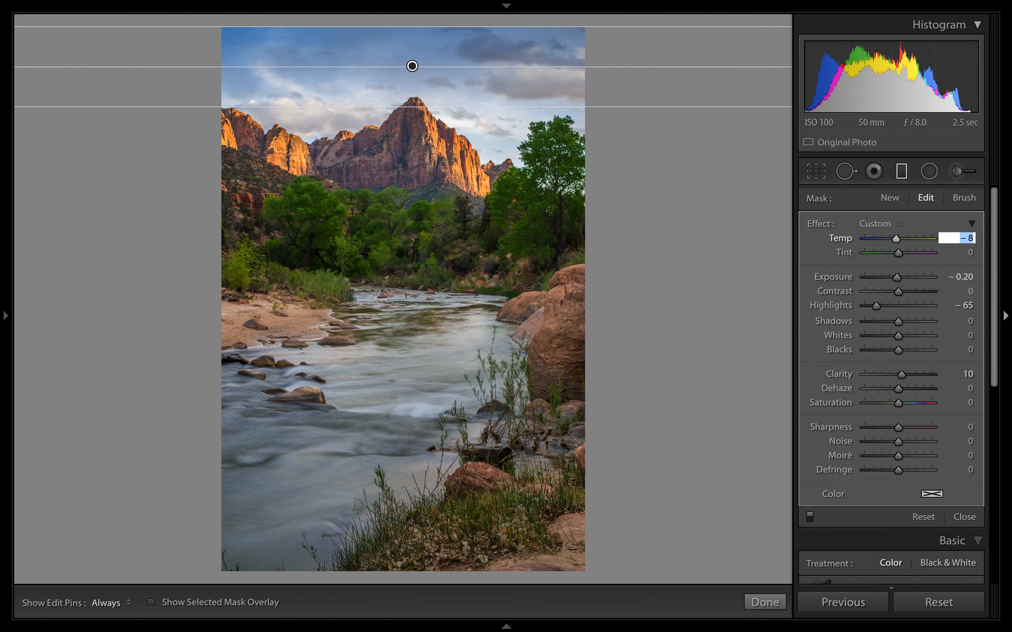
{"action": "left_click", "coordinate": [966, 403]}
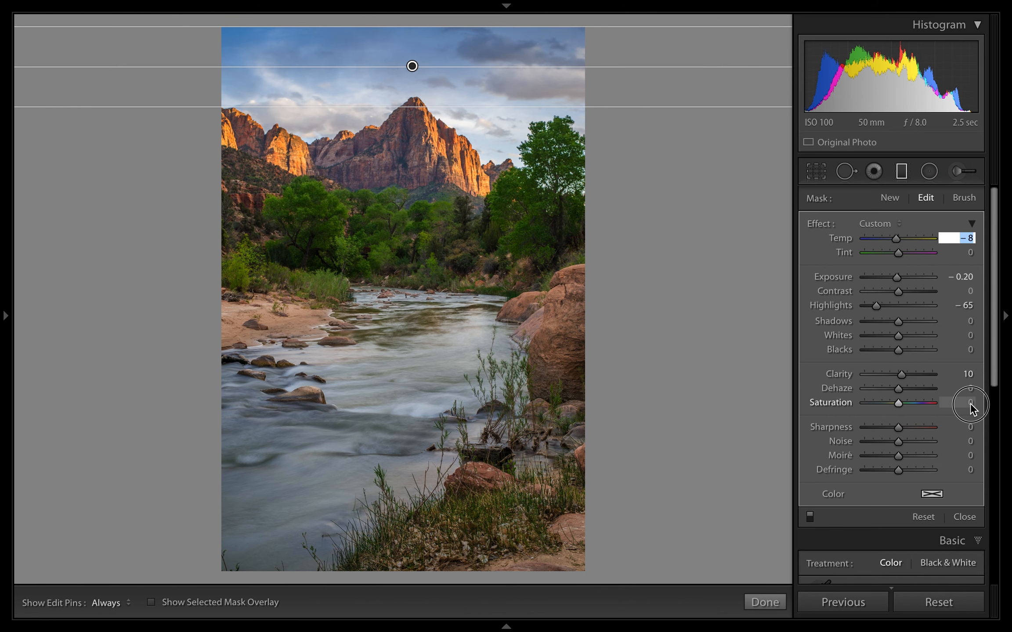
{"action": "key", "text": "shift+Up"}
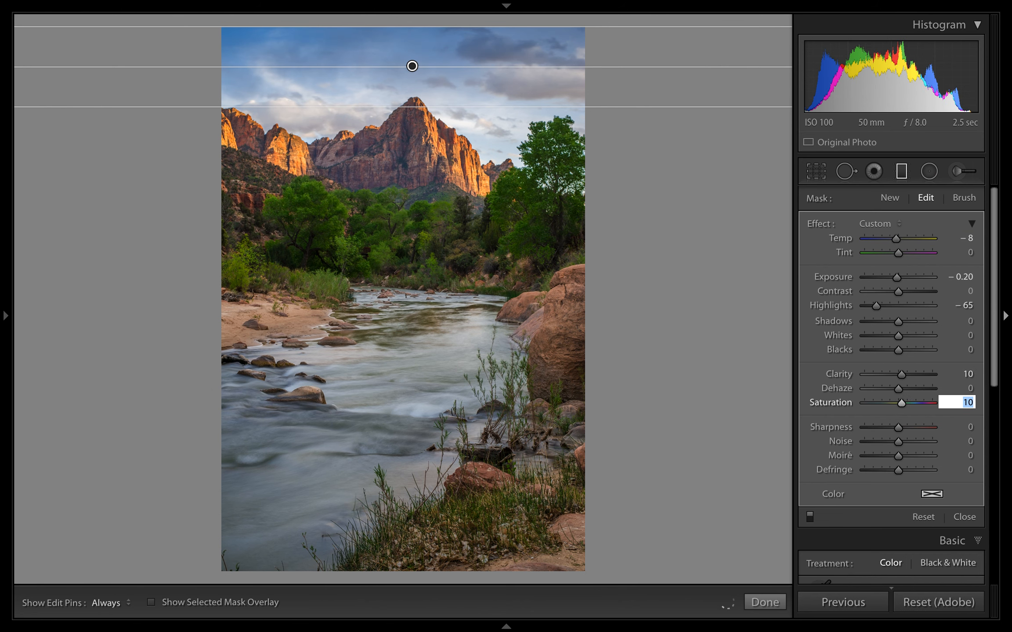
{"action": "key", "text": "shift+Up"}
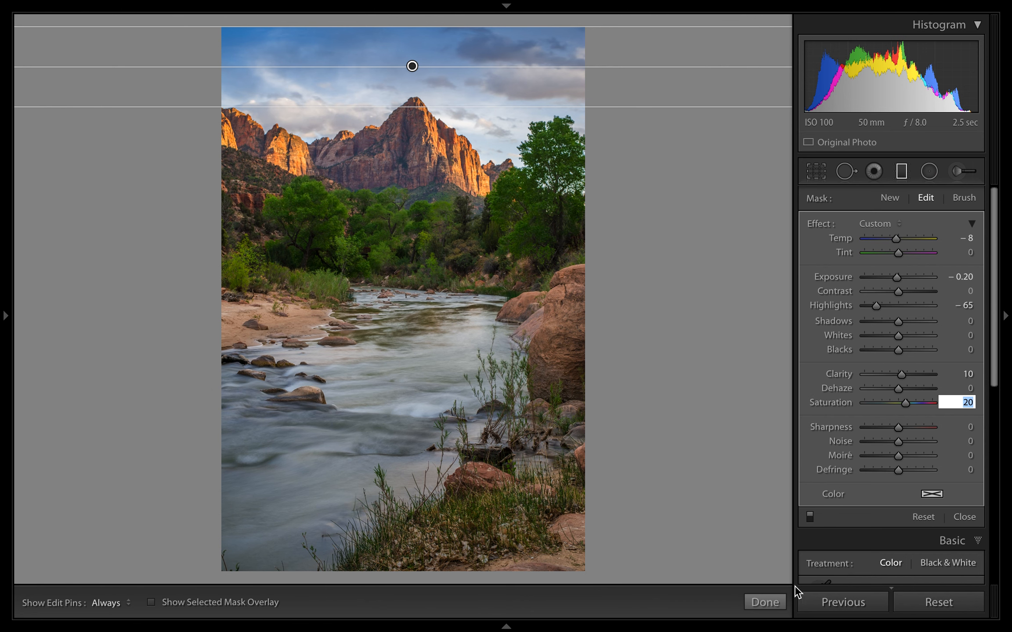
Set the sky graduated filter's Contrast to 12.
{"action": "left_click", "coordinate": [961, 291]}
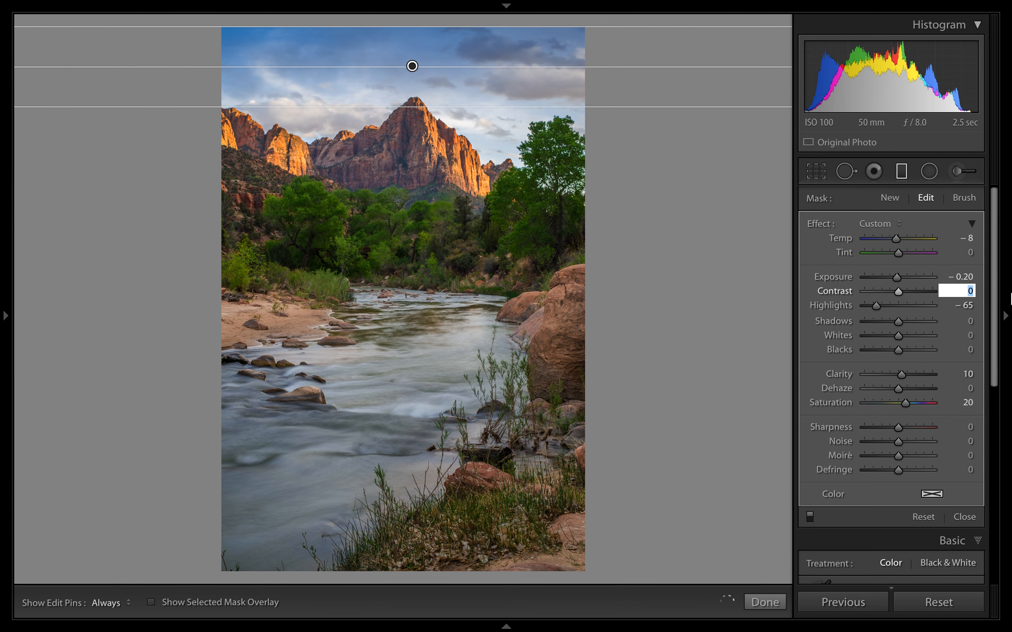
{"action": "key", "text": "shift+Up"}
{"action": "key", "text": "shift+Up"}
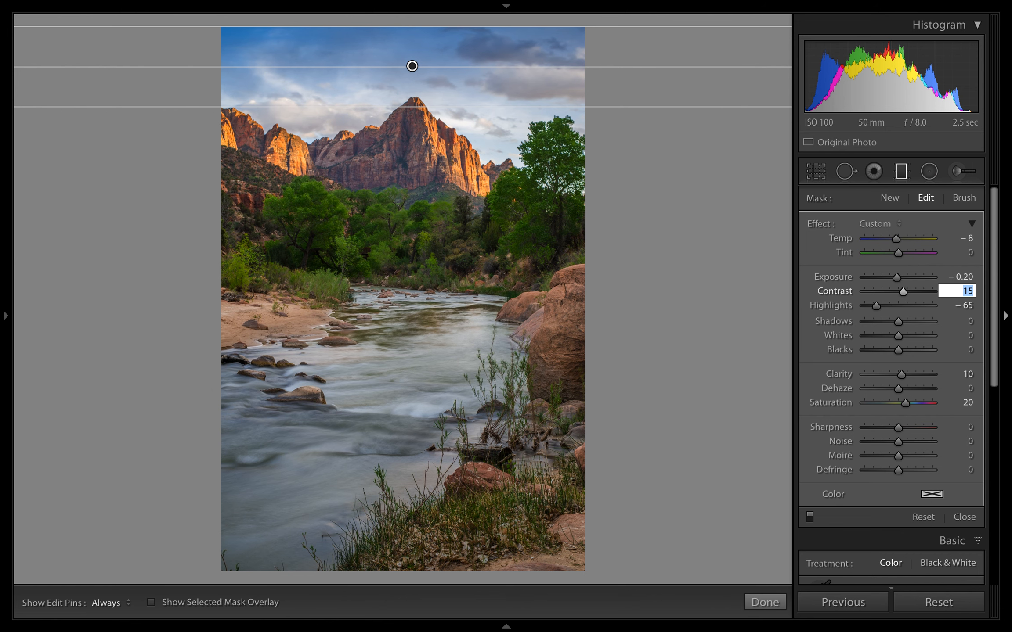
{"action": "key", "text": "Down"}
Compare the photo with the graduated filter off and on, and finish editing the filter.
{"action": "left_click", "coordinate": [810, 517]}
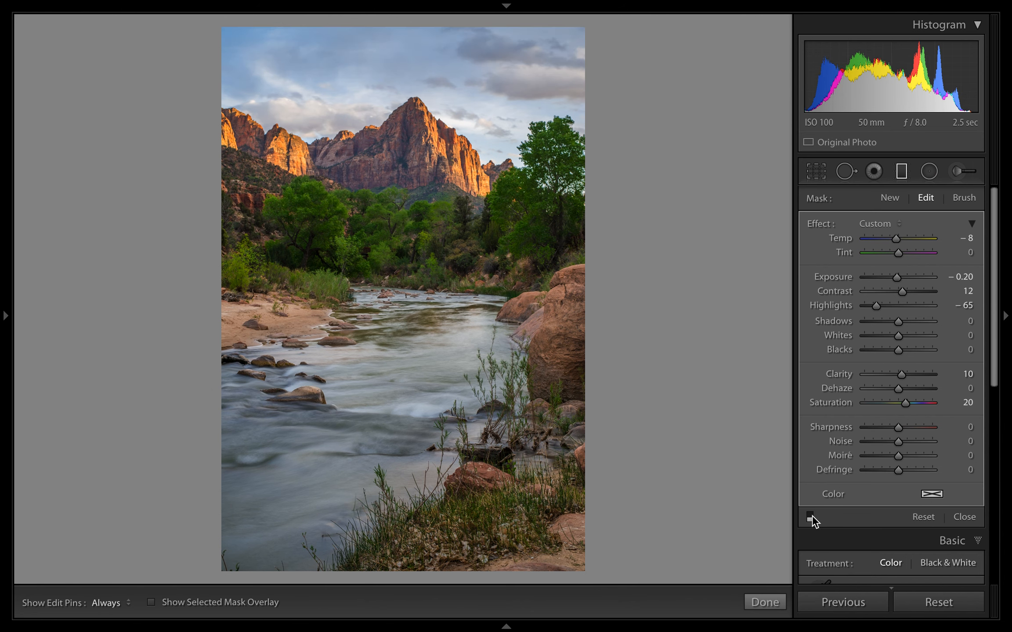
{"action": "left_click", "coordinate": [811, 517]}
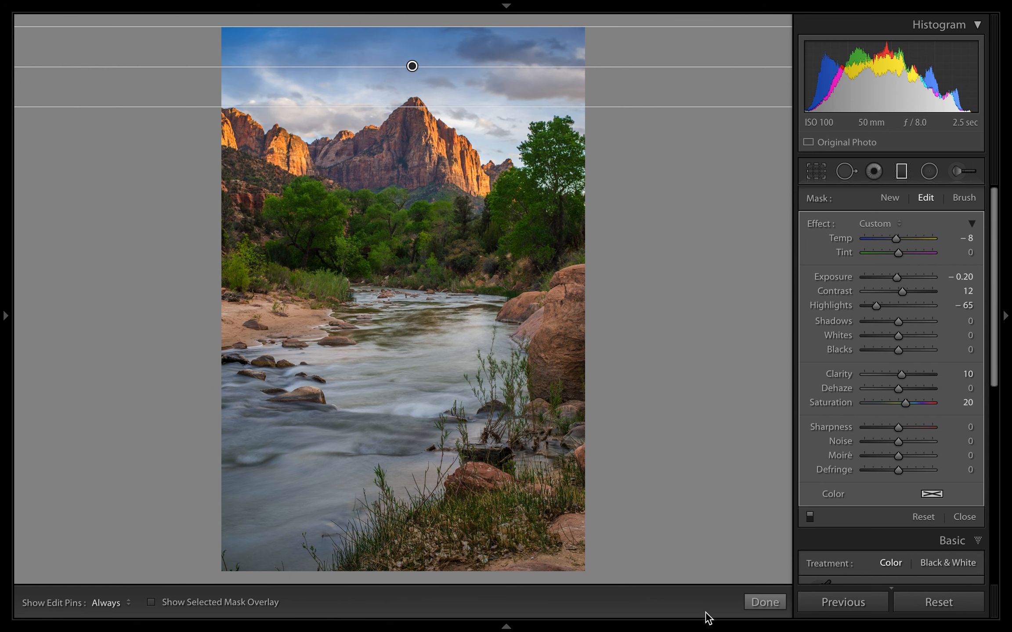
{"action": "left_click", "coordinate": [752, 603]}
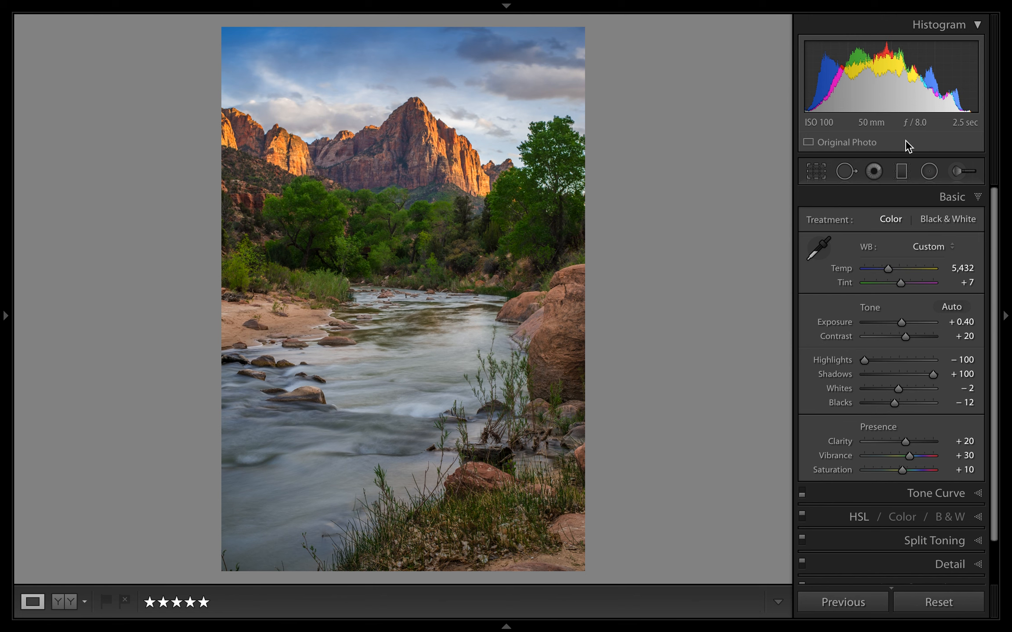
Reopen the Graduated Filter tool, select the existing sky filter and extend its lower edge down past the mountain's peak.
{"action": "left_click", "coordinate": [901, 171]}
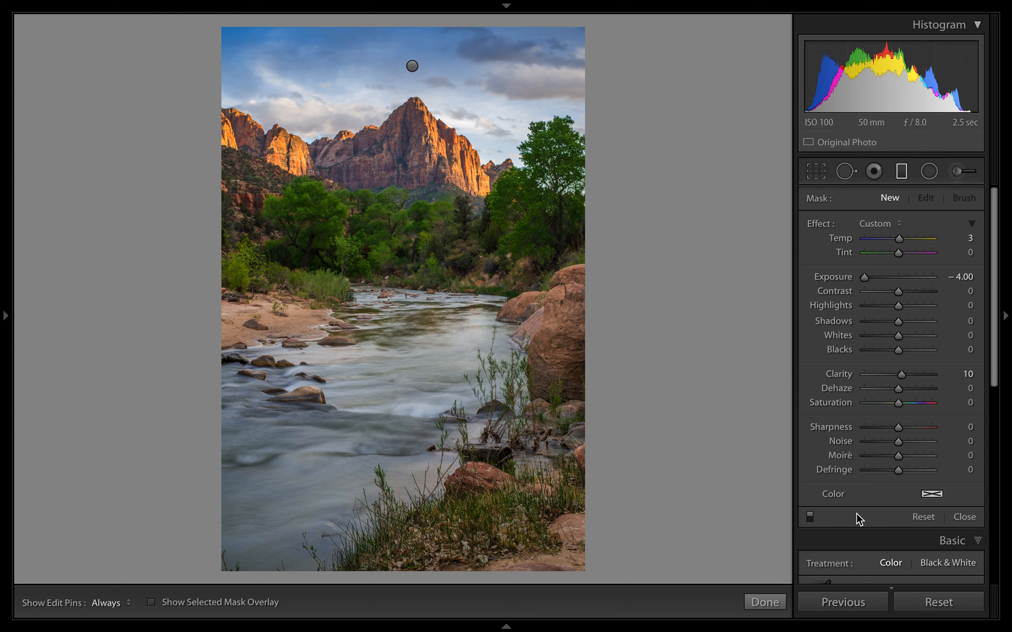
{"action": "scroll", "coordinate": [885, 445], "scroll_direction": "down", "scroll_amount": 5}
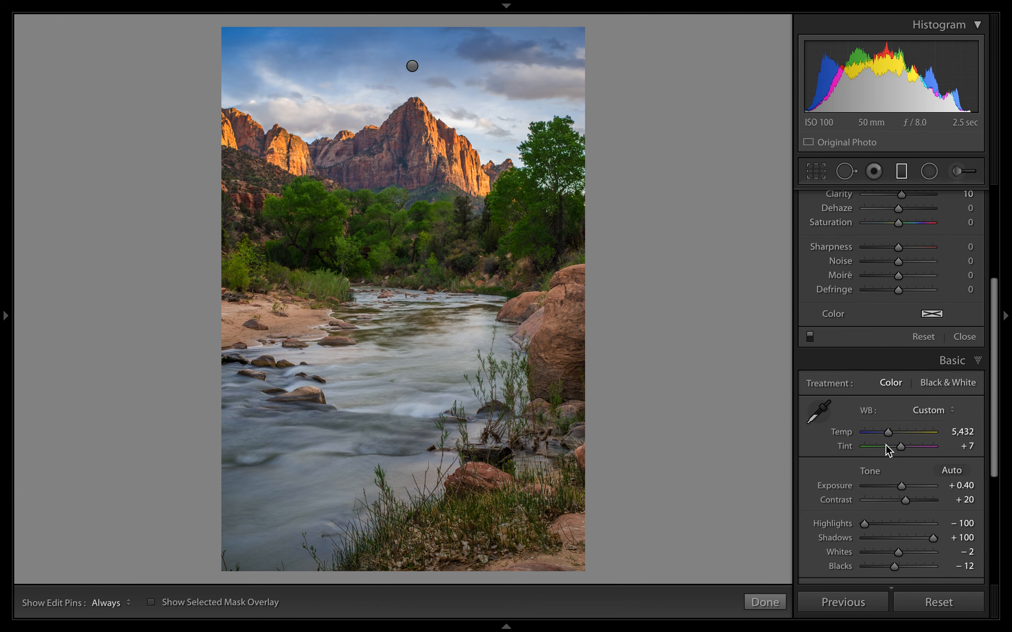
{"action": "scroll", "coordinate": [885, 444], "scroll_direction": "up", "scroll_amount": 2}
{"action": "scroll", "coordinate": [885, 444], "scroll_direction": "up", "scroll_amount": 3}
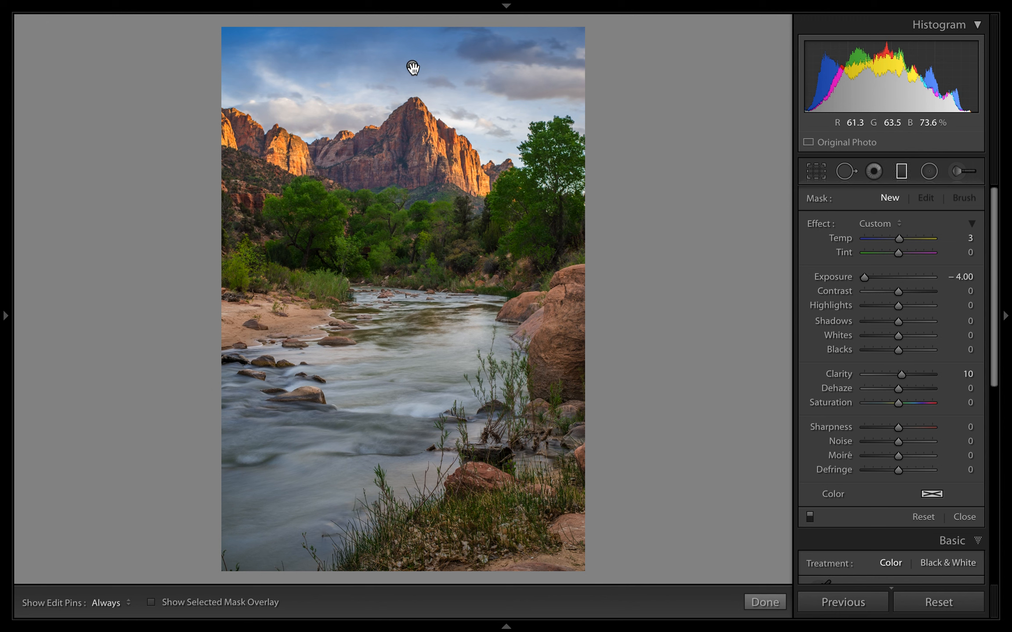
{"action": "mouse_move", "coordinate": [417, 64]}
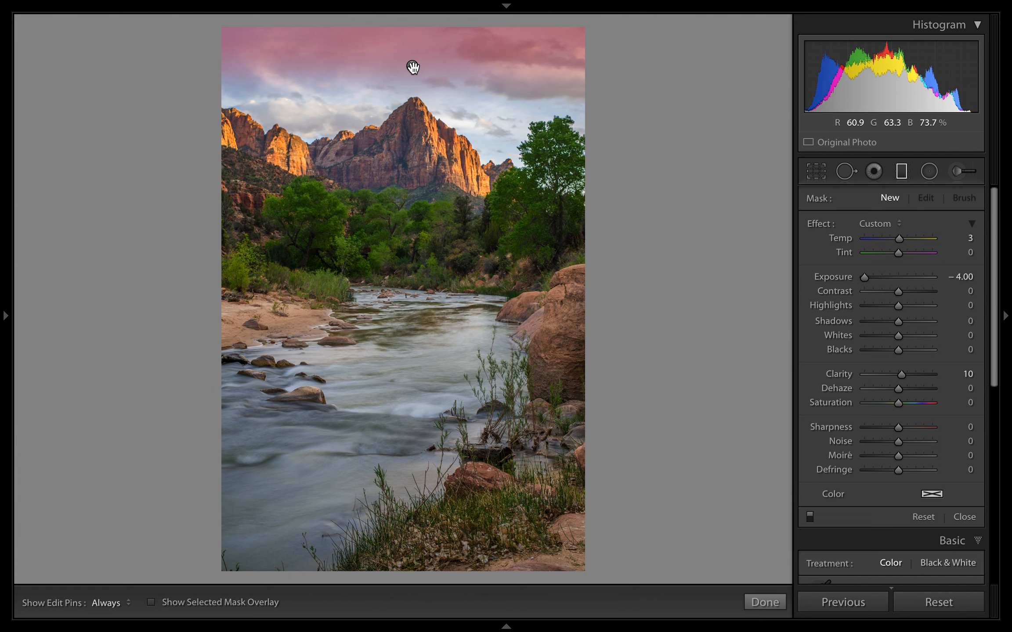
{"action": "left_click", "coordinate": [413, 67]}
{"action": "left_click_drag", "start_coordinate": [409, 110], "coordinate": [407, 122]}
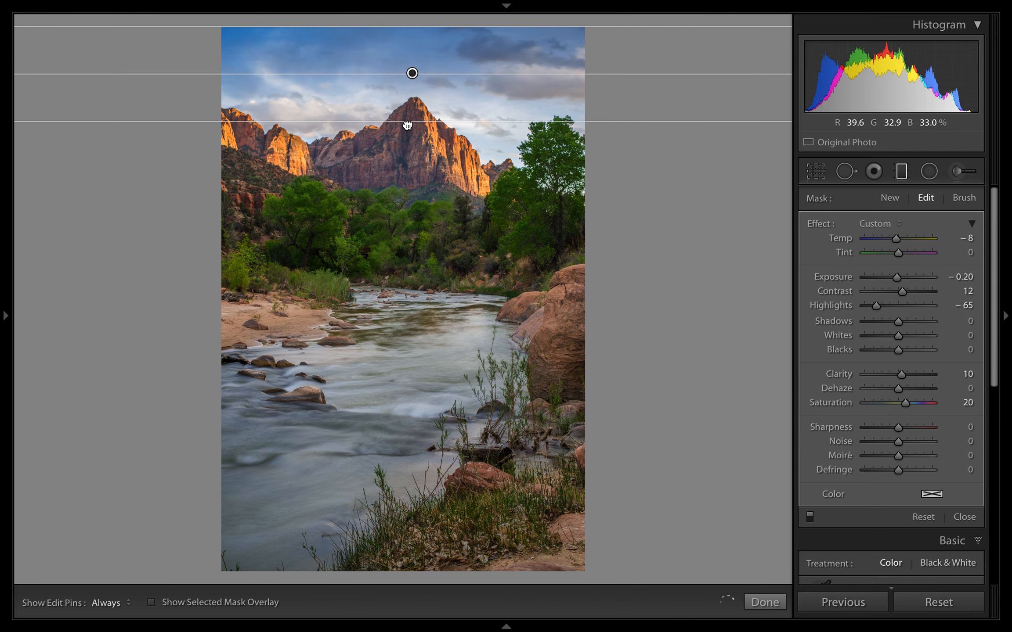
Fine-tune the sky filter's lower edge with the mask overlay shown, and hide the overlay again.
{"action": "left_click", "coordinate": [151, 601]}
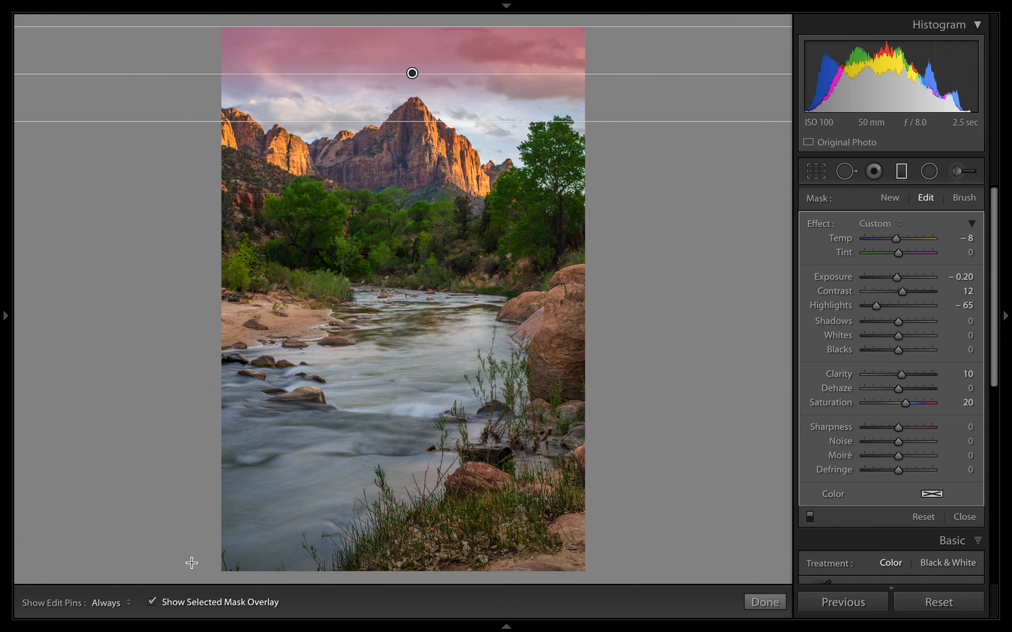
{"action": "mouse_move", "coordinate": [420, 123]}
{"action": "left_mouse_down"}
{"action": "mouse_move", "coordinate": [420, 137]}
{"action": "mouse_move", "coordinate": [421, 121]}
{"action": "left_mouse_up"}
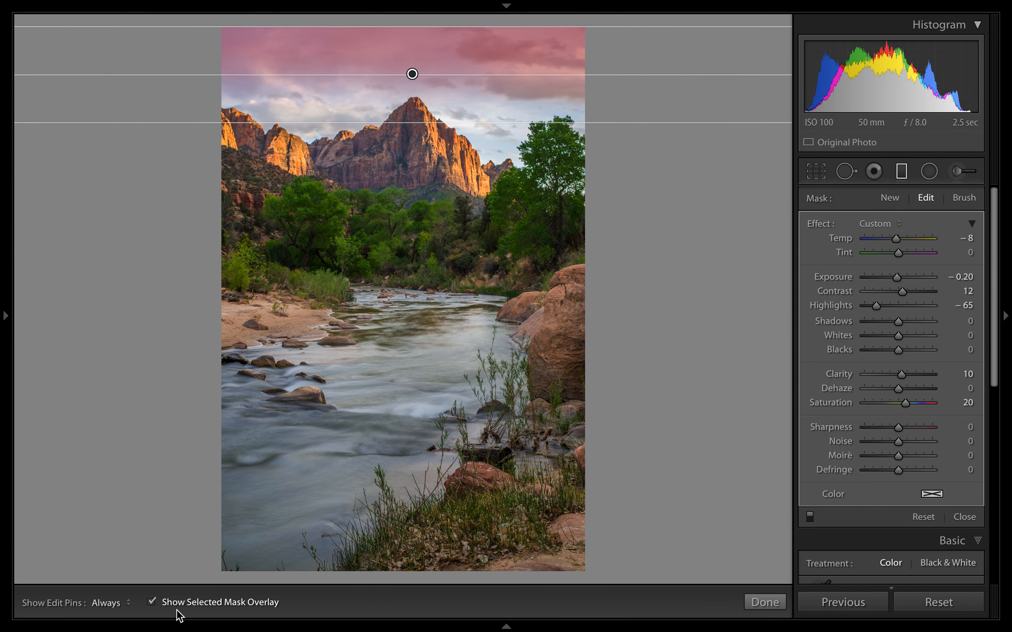
{"action": "left_click", "coordinate": [153, 603]}
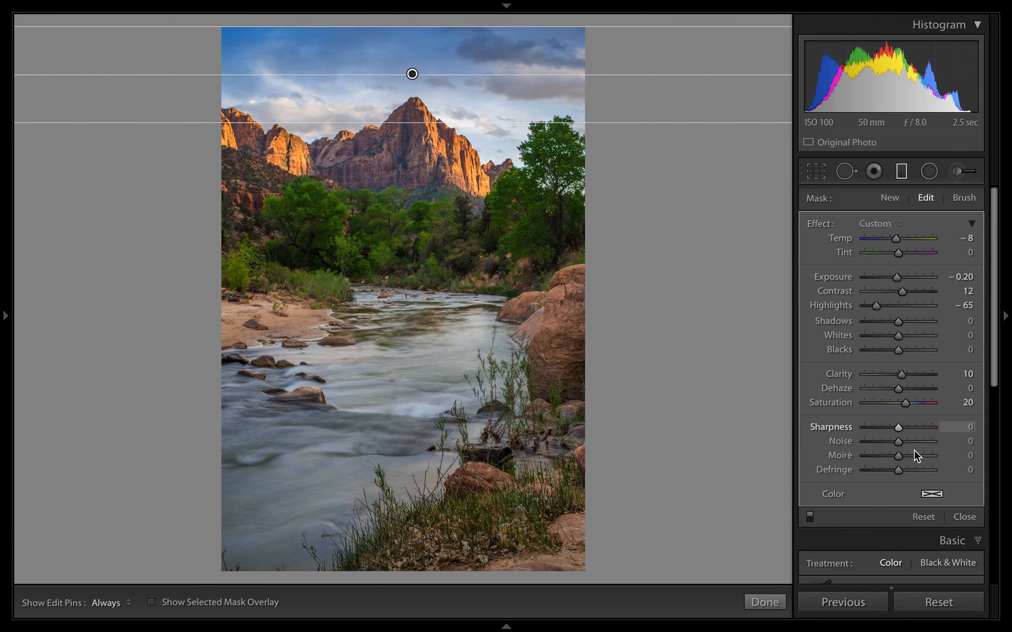
Try a new graduated filter with -4.00 exposure from the photo's bottom edge up to mid-river, delete it and reselect the sky filter.
{"action": "left_click", "coordinate": [891, 199]}
{"action": "left_click_drag", "start_coordinate": [402, 575], "coordinate": [406, 330]}
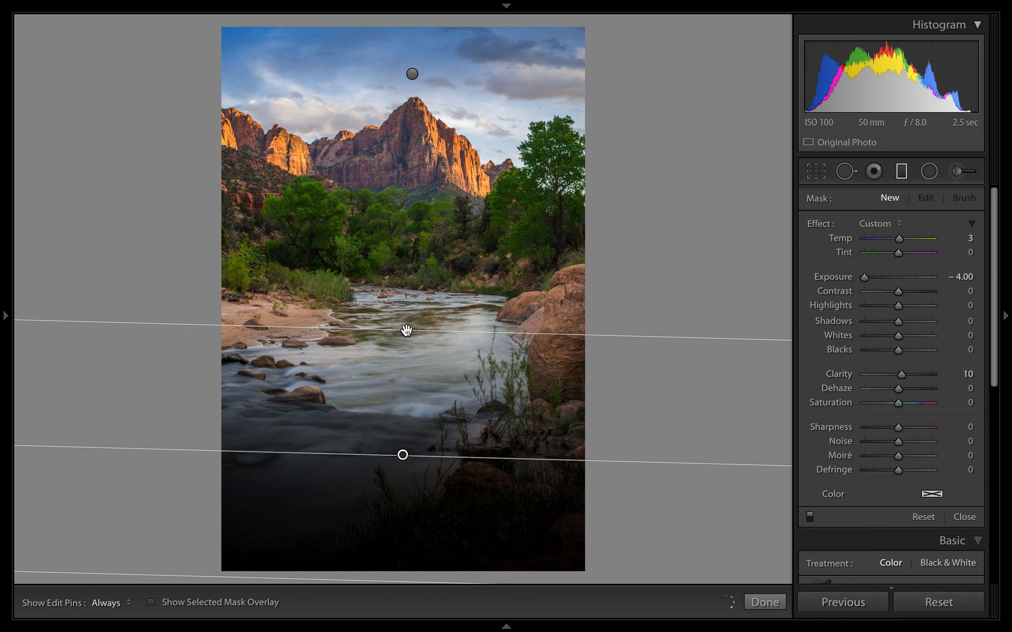
{"action": "key", "text": "Delete"}
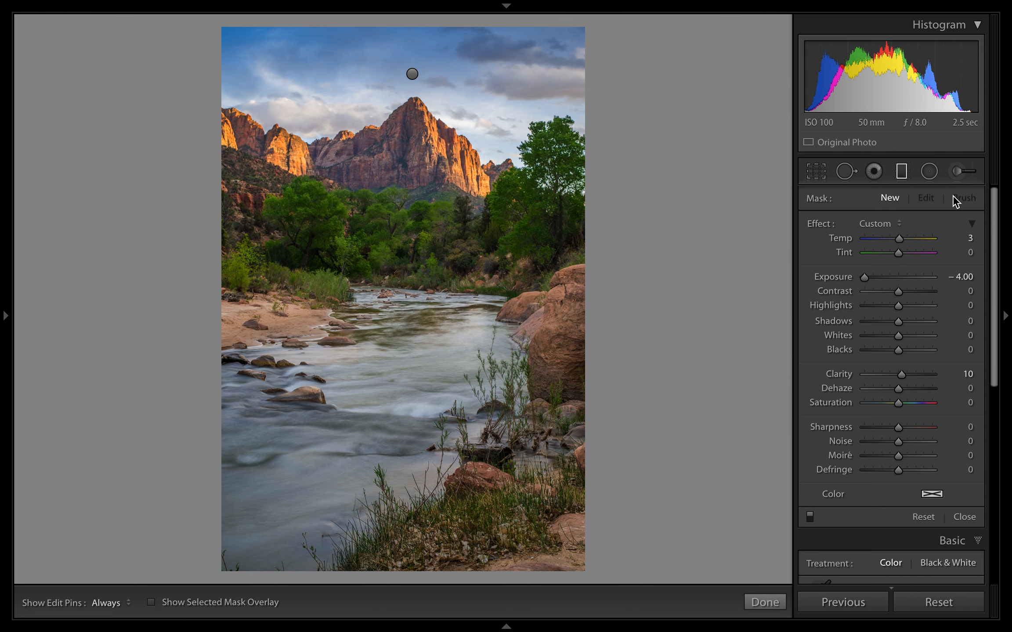
{"action": "left_click", "coordinate": [412, 73]}
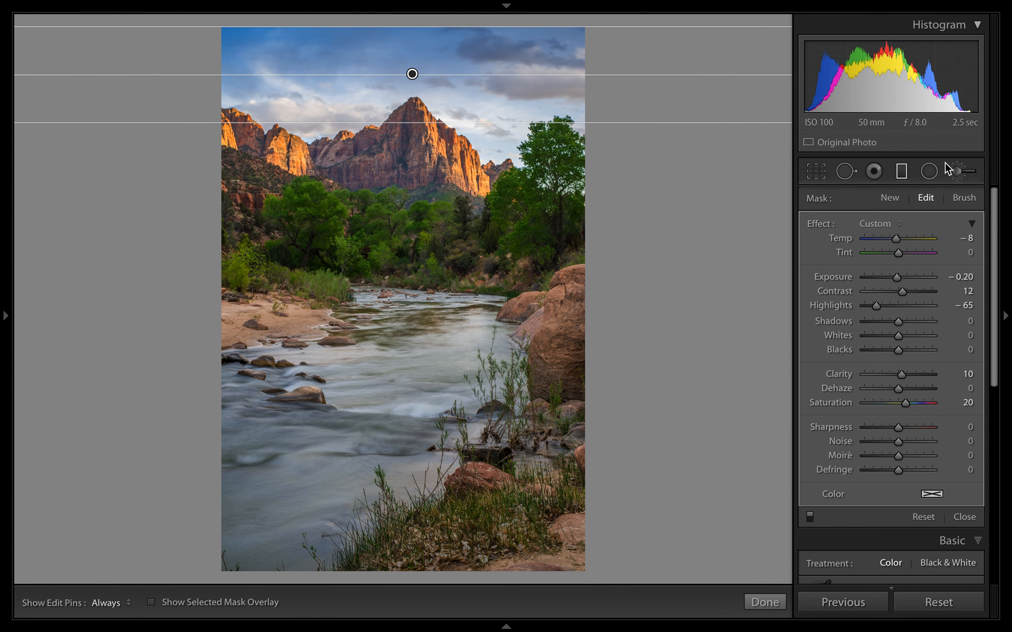
Switch to the Adjustment Brush and enlarge brush A to size 25.
{"action": "left_click", "coordinate": [954, 173]}
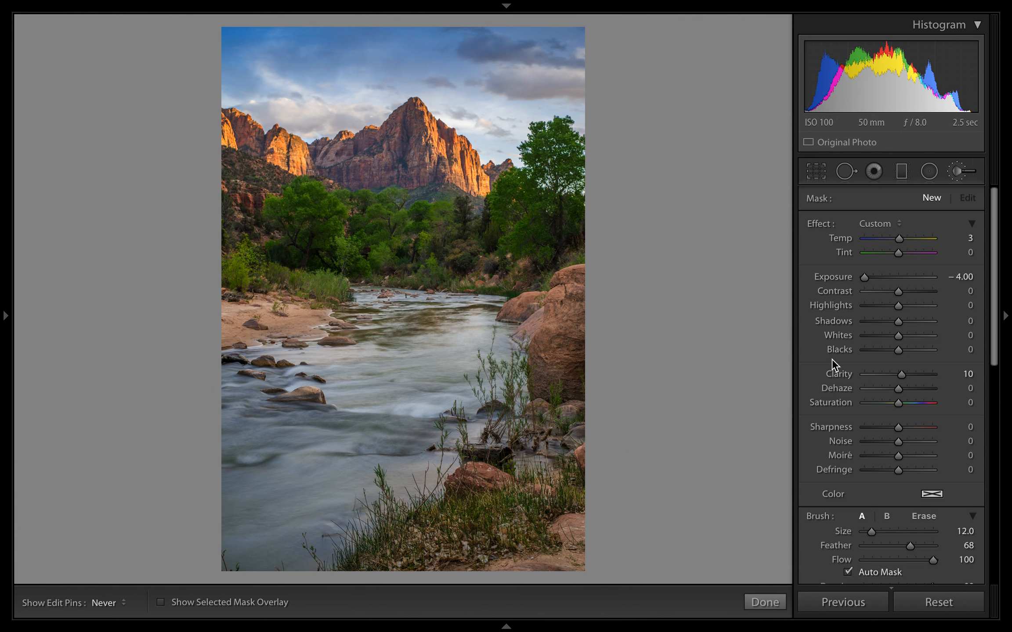
{"action": "scroll", "coordinate": [576, 226], "scroll_direction": "up", "scroll_amount": 1}
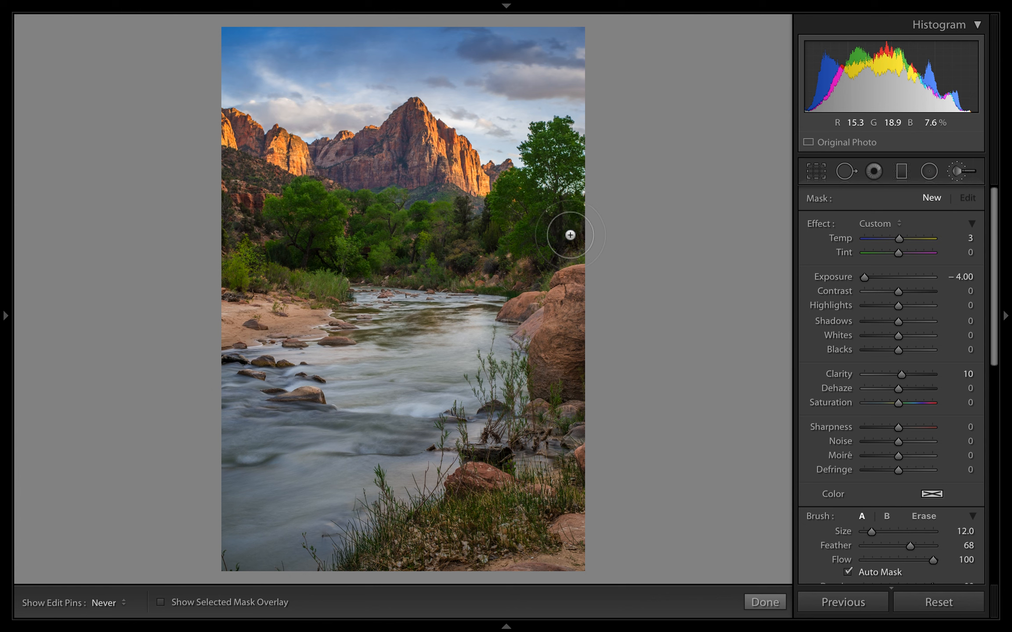
{"action": "scroll", "coordinate": [872, 390], "scroll_direction": "down", "scroll_amount": 6}
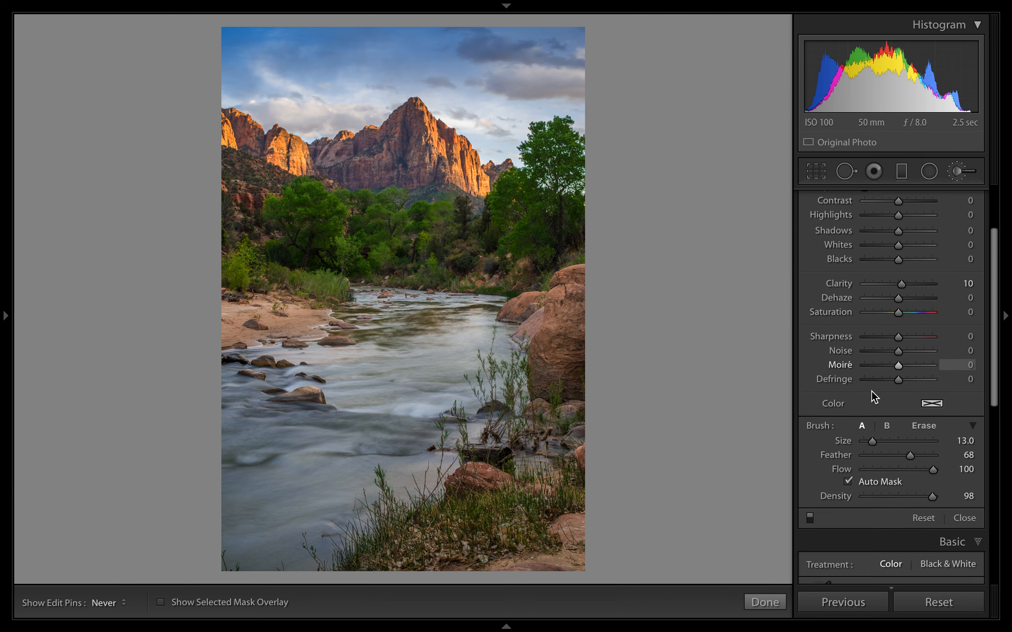
{"action": "scroll", "coordinate": [871, 390], "scroll_direction": "down", "scroll_amount": 1}
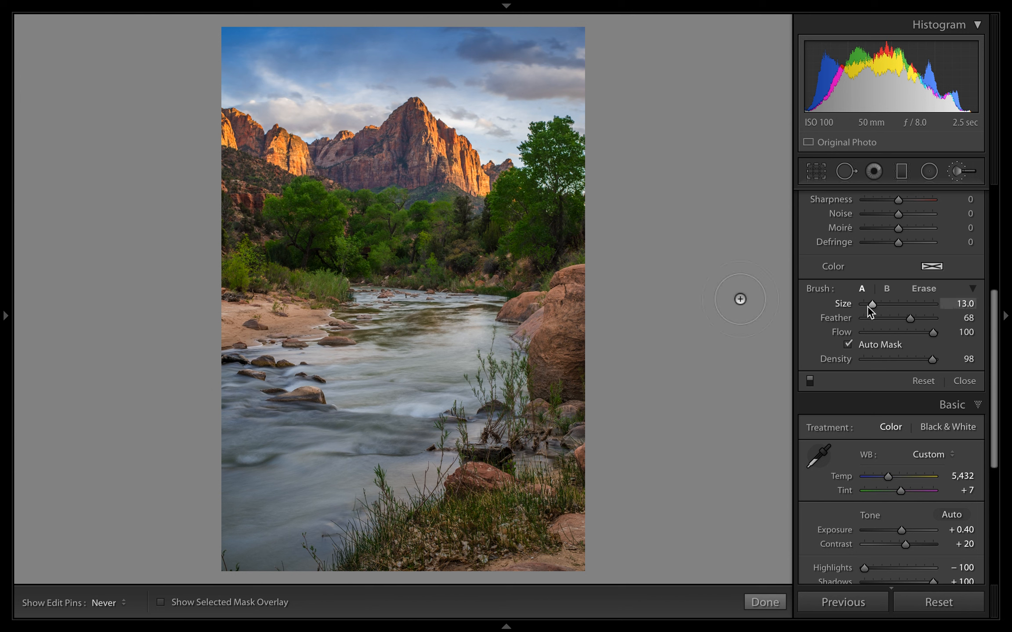
{"action": "left_click_drag", "start_coordinate": [877, 306], "coordinate": [885, 306]}
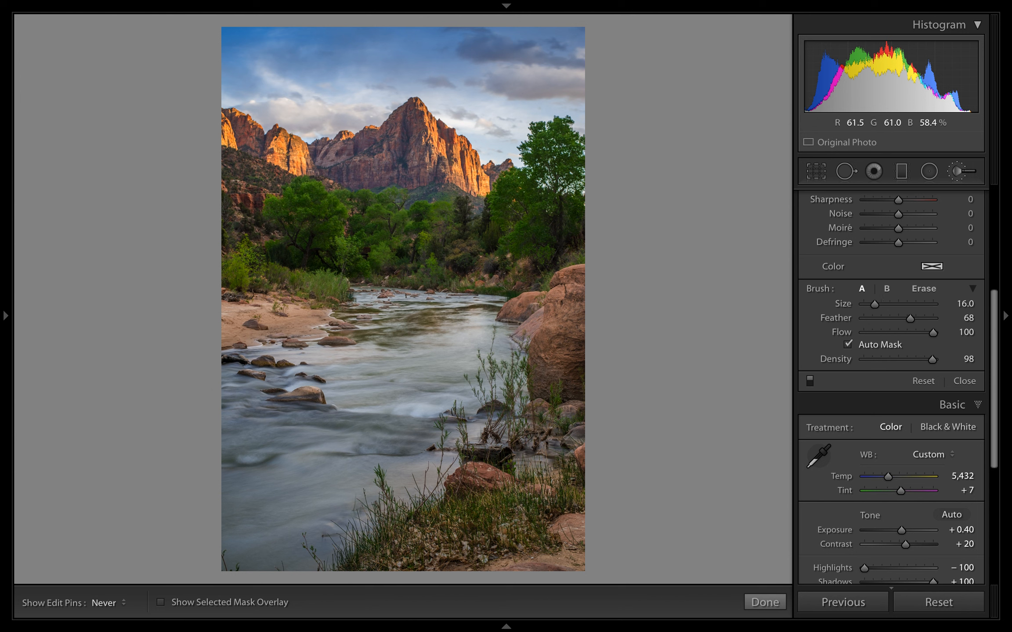
{"action": "scroll", "coordinate": [440, 161], "scroll_direction": "up", "scroll_amount": 2}
{"action": "scroll", "coordinate": [440, 161], "scroll_direction": "up", "scroll_amount": 1}
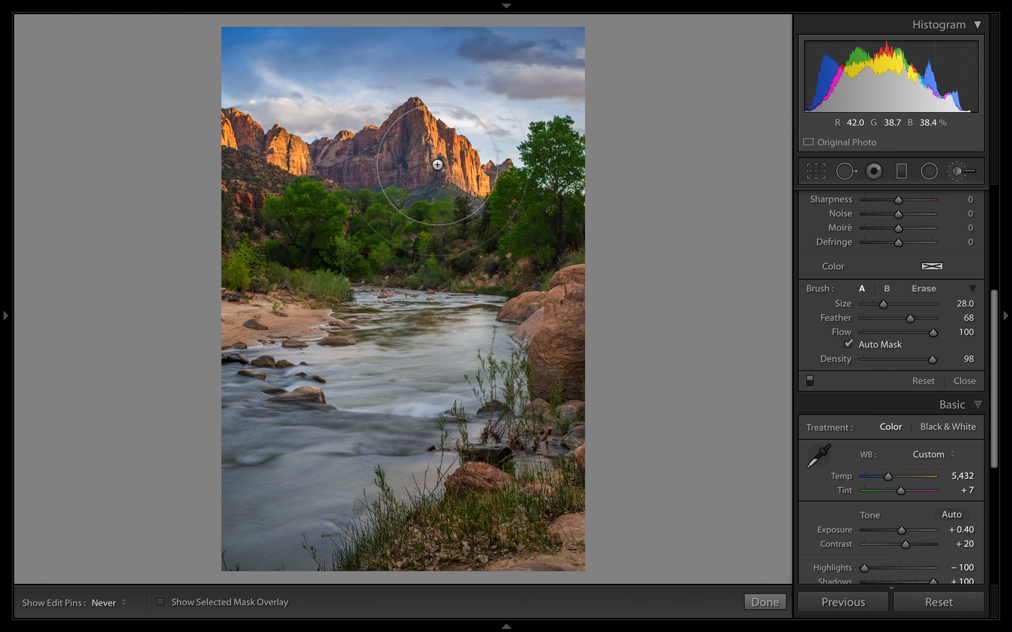
{"action": "scroll", "coordinate": [421, 196], "scroll_direction": "down", "scroll_amount": 5}
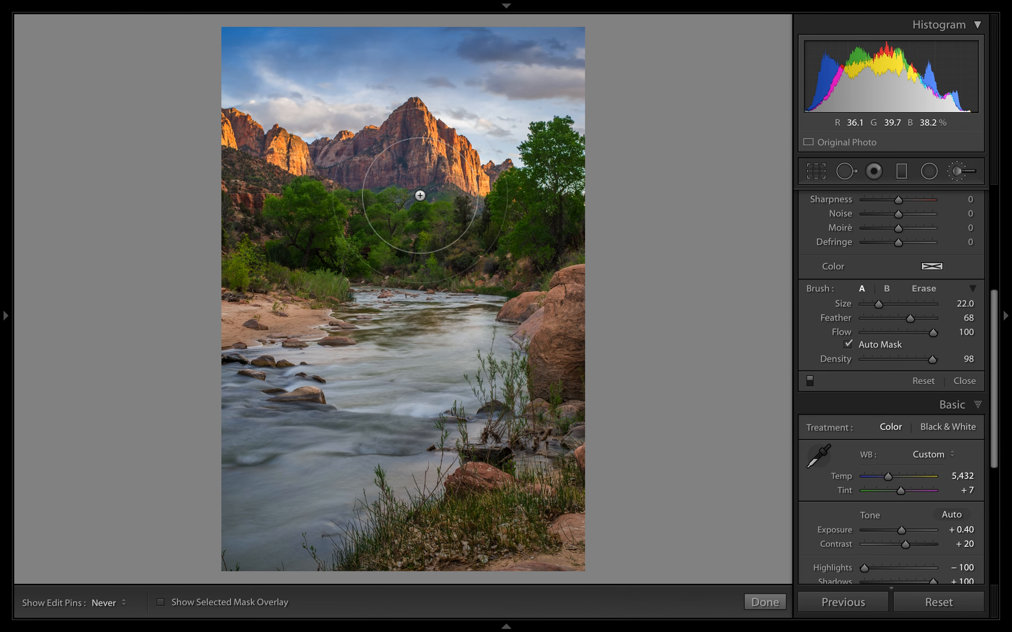
{"action": "scroll", "coordinate": [417, 195], "scroll_direction": "up", "scroll_amount": 3}
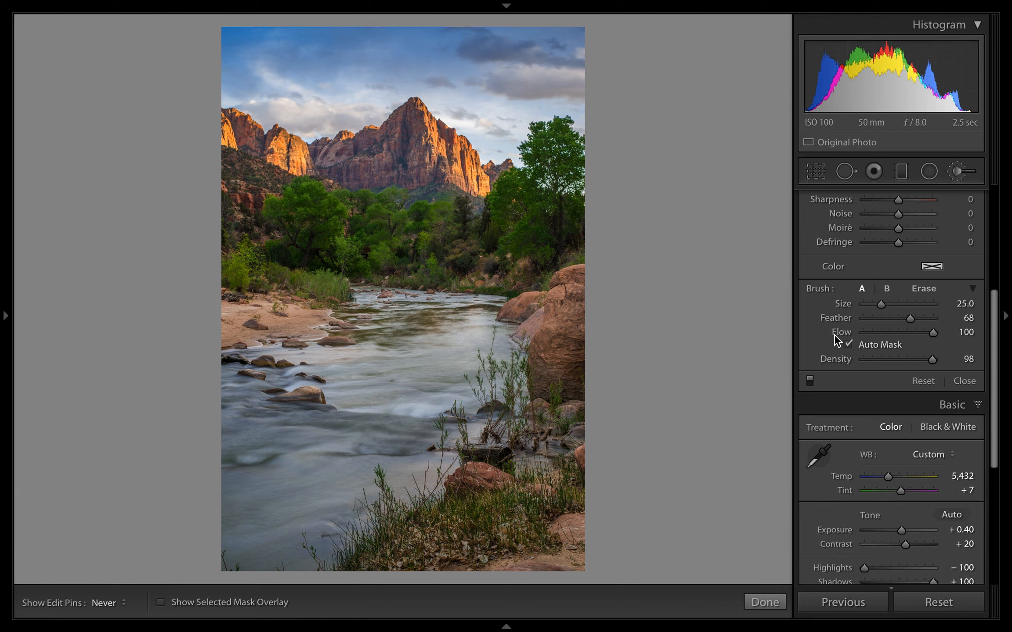
Set the Adjustment Brush's Exposure to 4.00 and reduce the size of brush A to 18.
{"action": "scroll", "coordinate": [835, 345], "scroll_direction": "up", "scroll_amount": 5}
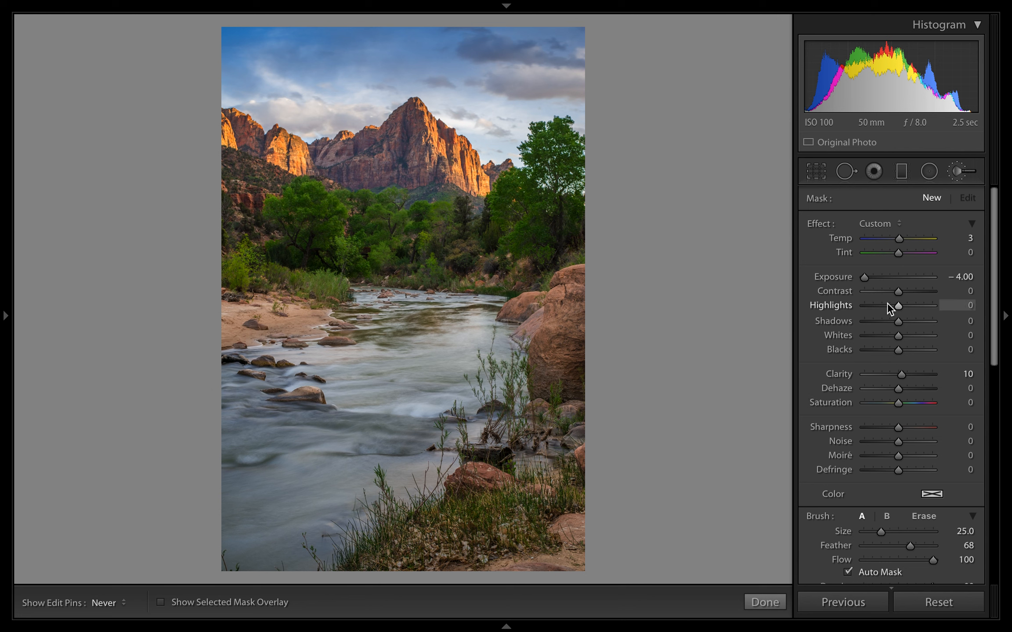
{"action": "left_click_drag", "start_coordinate": [887, 276], "coordinate": [949, 277]}
{"action": "scroll", "coordinate": [635, 368], "scroll_direction": "down", "scroll_amount": 7}
{"action": "scroll", "coordinate": [894, 433], "scroll_direction": "down", "scroll_amount": 6}
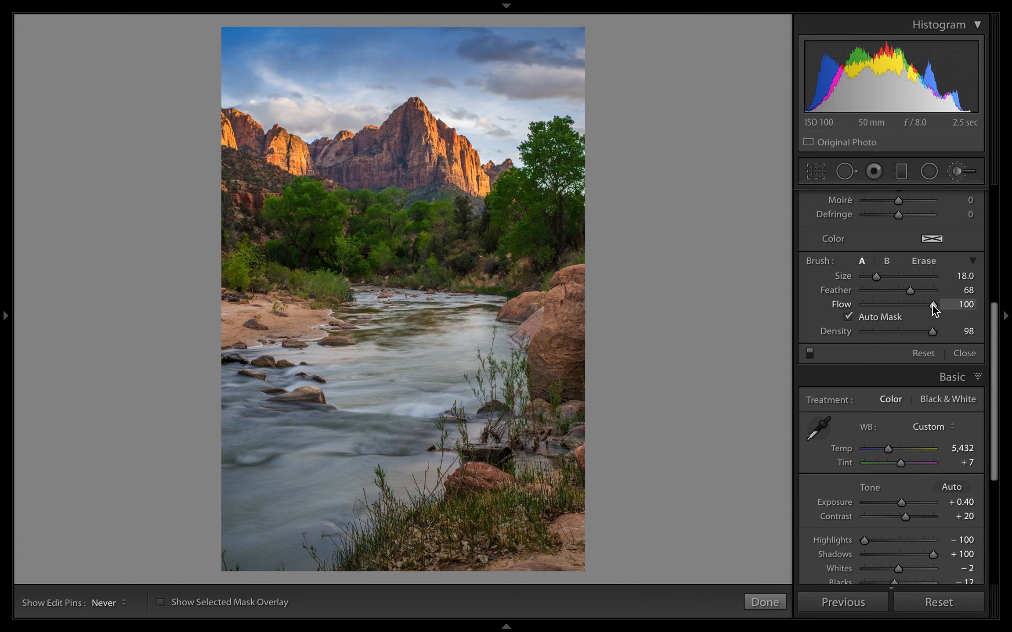
{"action": "scroll", "coordinate": [930, 318], "scroll_direction": "up", "scroll_amount": 5}
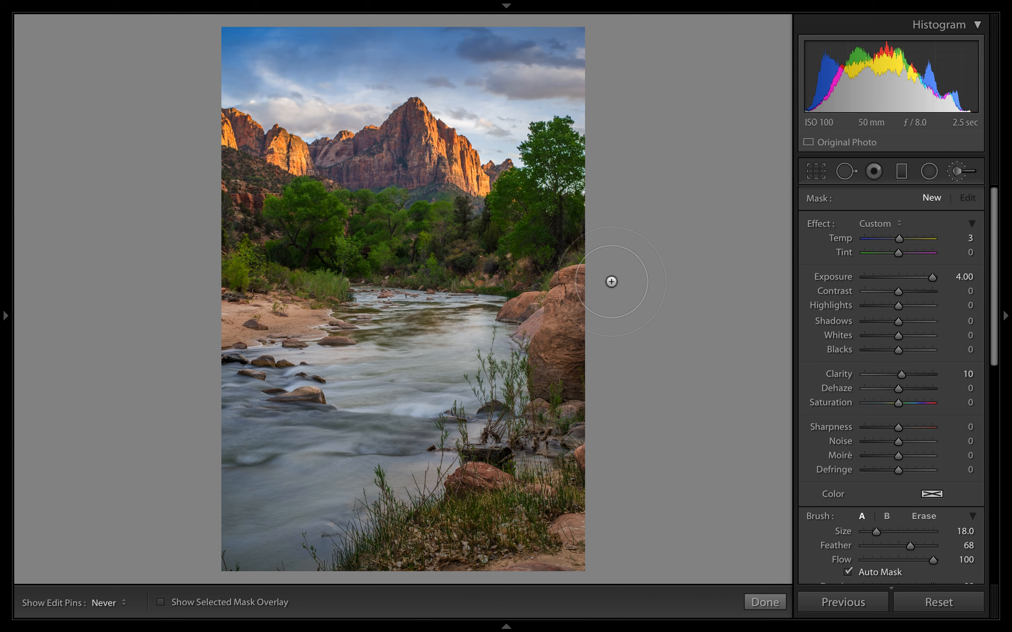
Try painting the brightening adjustment over the boulders and grass on the right riverbank, and delete the brush mask.
{"action": "mouse_move", "coordinate": [611, 282]}
{"action": "left_mouse_down"}
{"action": "mouse_move", "coordinate": [564, 325]}
{"action": "mouse_move", "coordinate": [553, 422]}
{"action": "mouse_move", "coordinate": [514, 494]}
{"action": "mouse_move", "coordinate": [485, 517]}
{"action": "mouse_move", "coordinate": [360, 564]}
{"action": "mouse_move", "coordinate": [355, 584]}
{"action": "left_mouse_up"}
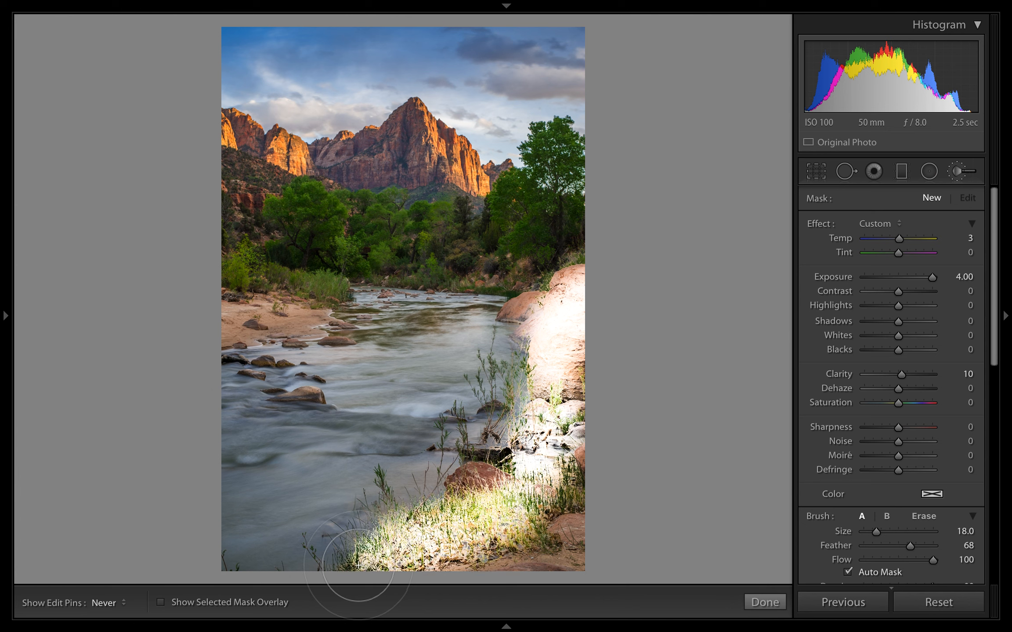
{"action": "mouse_move", "coordinate": [475, 561]}
{"action": "left_mouse_down"}
{"action": "mouse_move", "coordinate": [544, 567]}
{"action": "mouse_move", "coordinate": [571, 527]}
{"action": "mouse_move", "coordinate": [584, 421]}
{"action": "mouse_move", "coordinate": [562, 352]}
{"action": "left_mouse_up"}
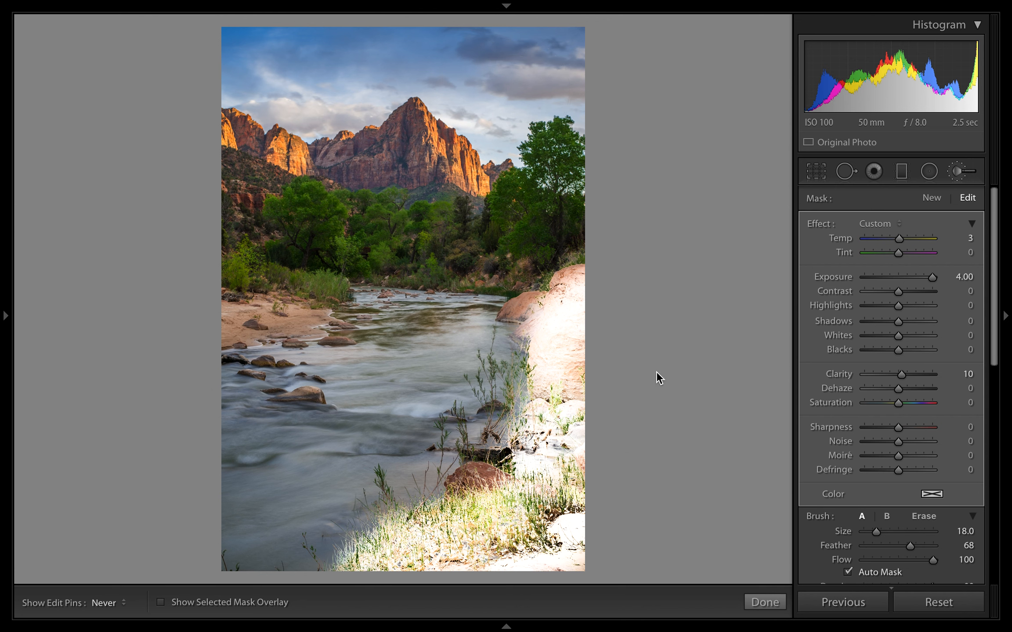
{"action": "key", "text": "Delete"}
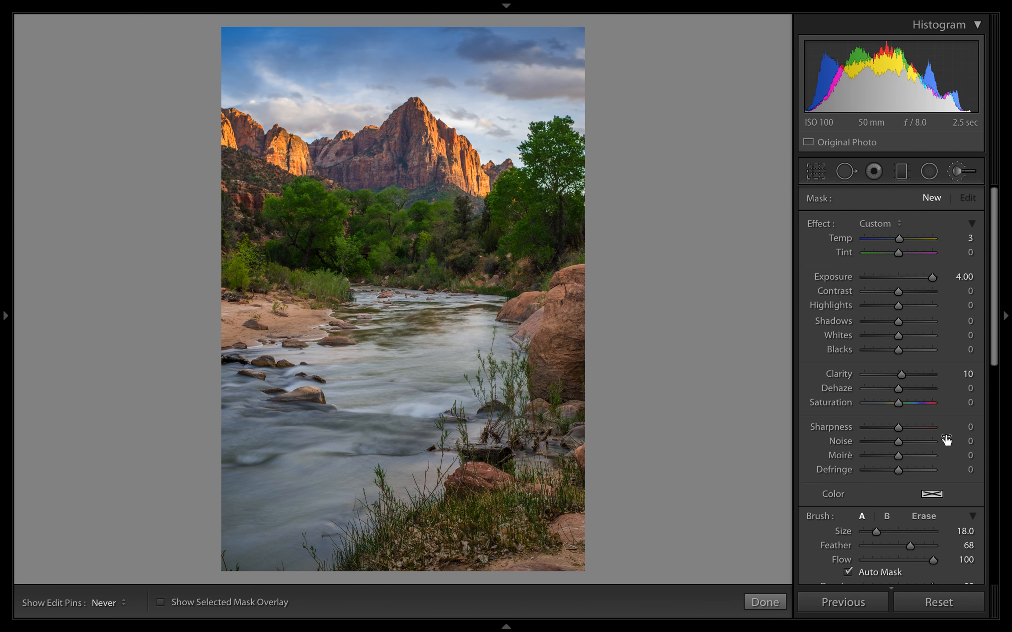
Lower the flow of brush A to 45.
{"action": "scroll", "coordinate": [926, 452], "scroll_direction": "down", "scroll_amount": 5}
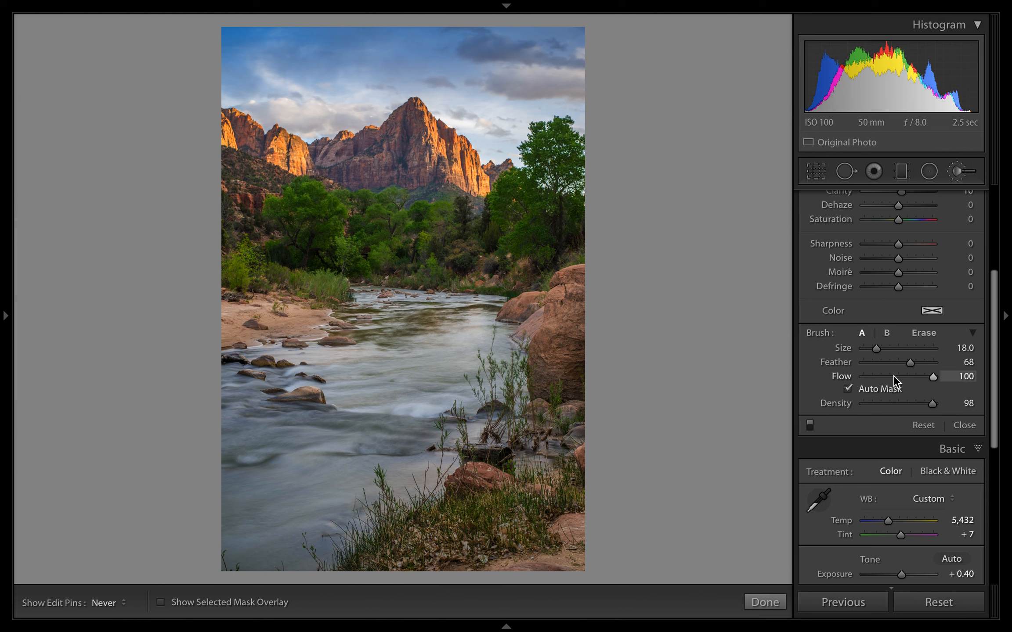
{"action": "left_click", "coordinate": [893, 376]}
{"action": "left_click_drag", "start_coordinate": [894, 375], "coordinate": [896, 376]}
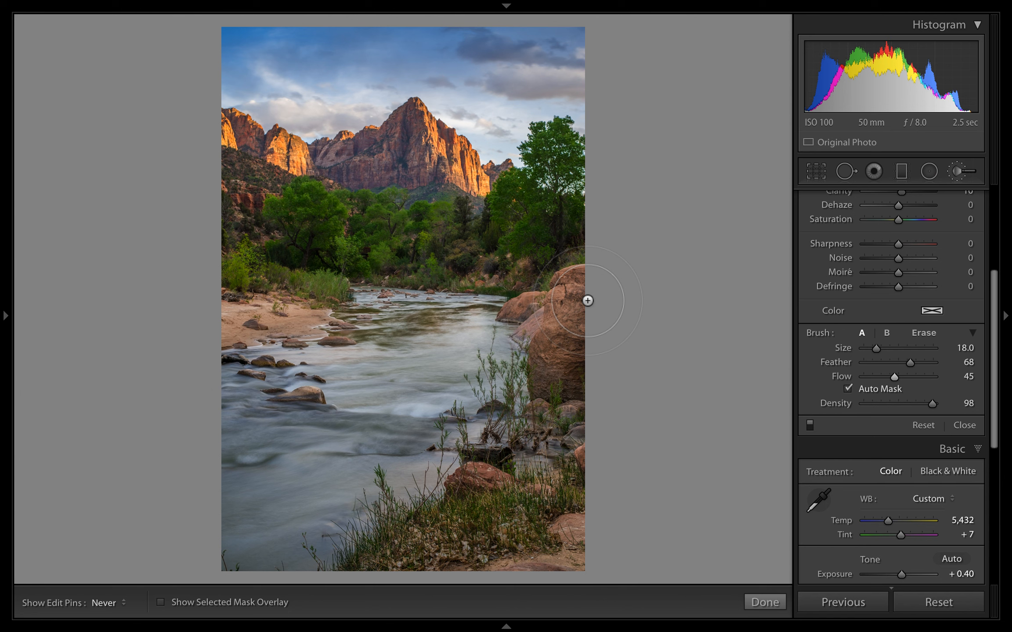
{"action": "scroll", "coordinate": [830, 325], "scroll_direction": "up", "scroll_amount": 5}
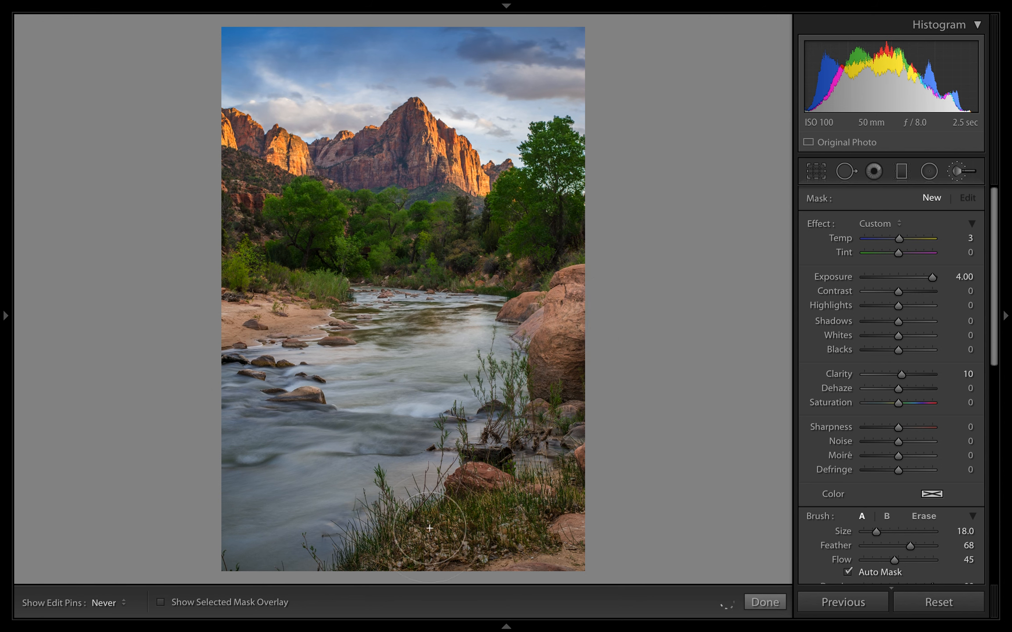
Try painting the 4.00 exposure adjustment in repeated strokes over the grass and boulders on the right riverbank, and delete the brush mask.
{"action": "left_click_drag", "start_coordinate": [389, 550], "coordinate": [383, 548]}
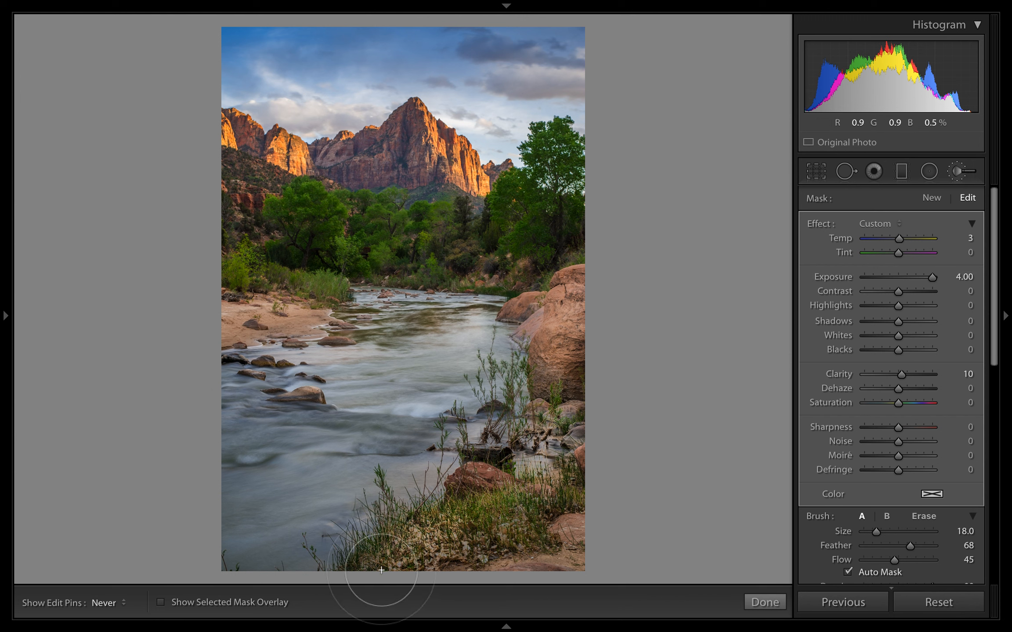
{"action": "mouse_move", "coordinate": [495, 505]}
{"action": "left_mouse_down"}
{"action": "mouse_move", "coordinate": [533, 451]}
{"action": "mouse_move", "coordinate": [557, 376]}
{"action": "left_mouse_up"}
{"action": "left_click_drag", "start_coordinate": [572, 303], "coordinate": [572, 298]}
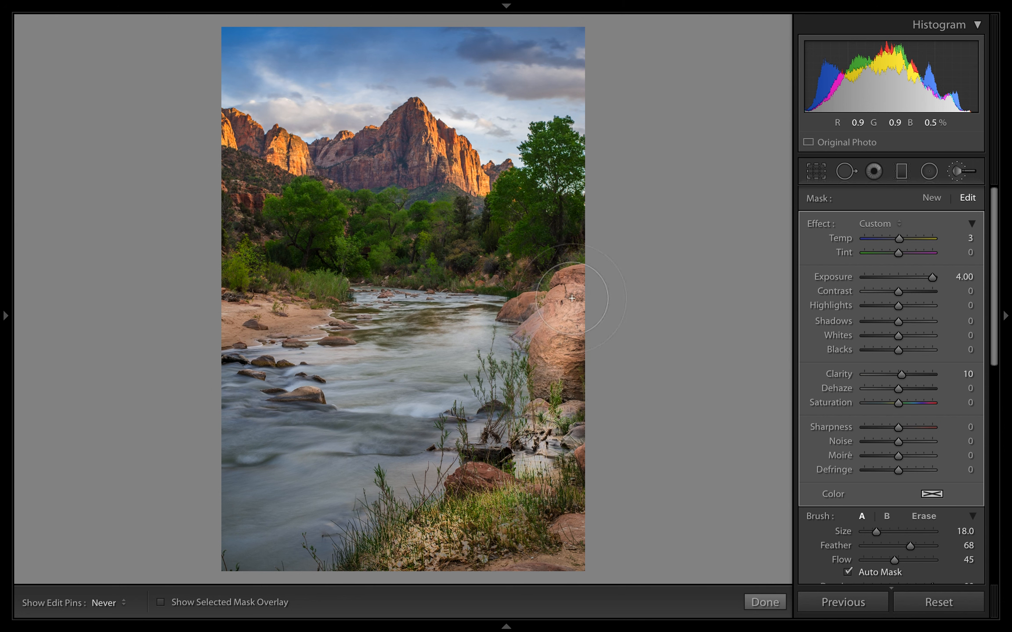
{"action": "mouse_move", "coordinate": [548, 359]}
{"action": "left_mouse_down"}
{"action": "mouse_move", "coordinate": [541, 452]}
{"action": "mouse_move", "coordinate": [373, 579]}
{"action": "mouse_move", "coordinate": [398, 544]}
{"action": "mouse_move", "coordinate": [542, 501]}
{"action": "mouse_move", "coordinate": [518, 538]}
{"action": "mouse_move", "coordinate": [537, 483]}
{"action": "mouse_move", "coordinate": [557, 500]}
{"action": "mouse_move", "coordinate": [382, 586]}
{"action": "mouse_move", "coordinate": [377, 571]}
{"action": "mouse_move", "coordinate": [421, 513]}
{"action": "mouse_move", "coordinate": [473, 490]}
{"action": "left_mouse_up"}
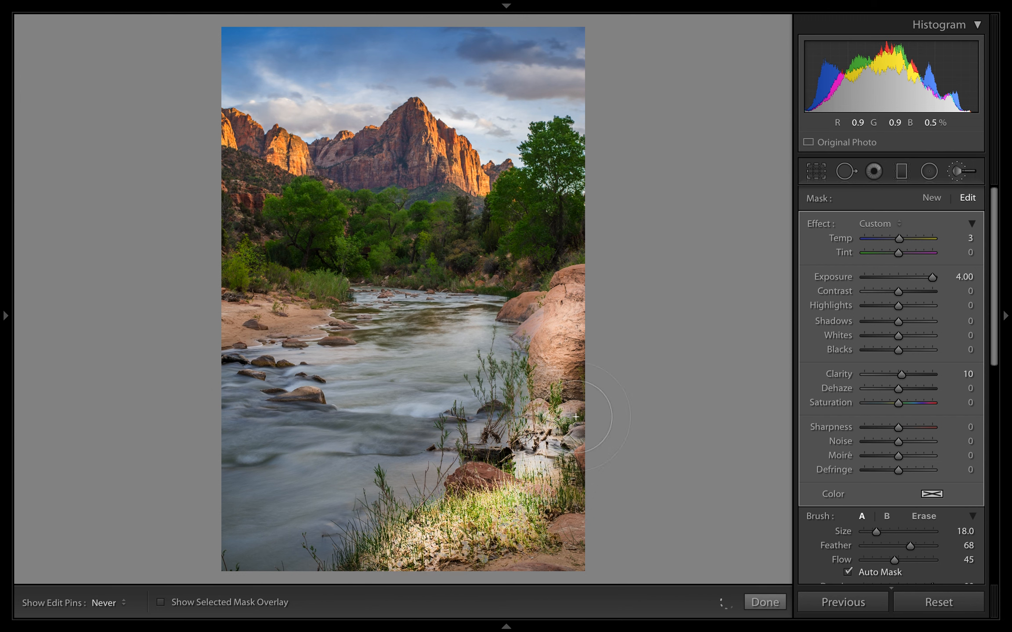
{"action": "mouse_move", "coordinate": [576, 315]}
{"action": "left_mouse_down"}
{"action": "mouse_move", "coordinate": [587, 477]}
{"action": "mouse_move", "coordinate": [559, 580]}
{"action": "mouse_move", "coordinate": [585, 455]}
{"action": "left_mouse_up"}
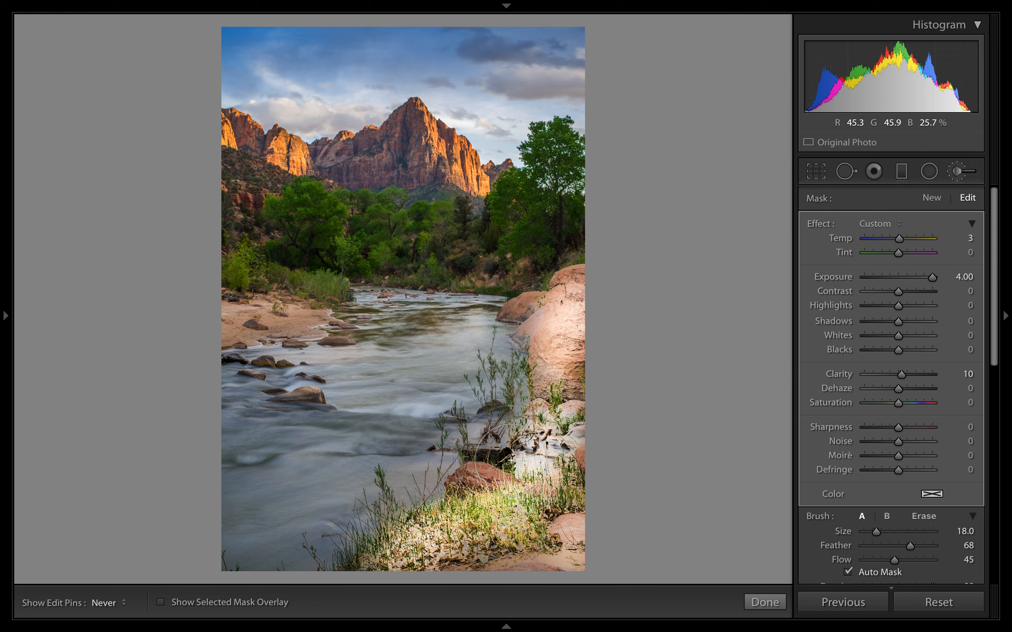
{"action": "scroll", "coordinate": [852, 427], "scroll_direction": "down", "scroll_amount": 2}
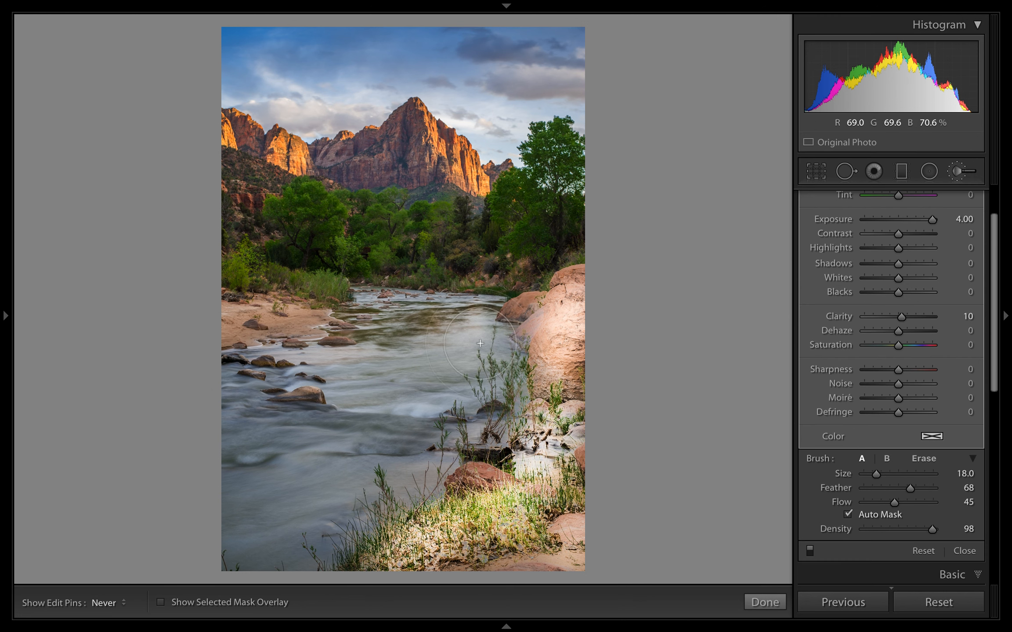
{"action": "key", "text": "Delete"}
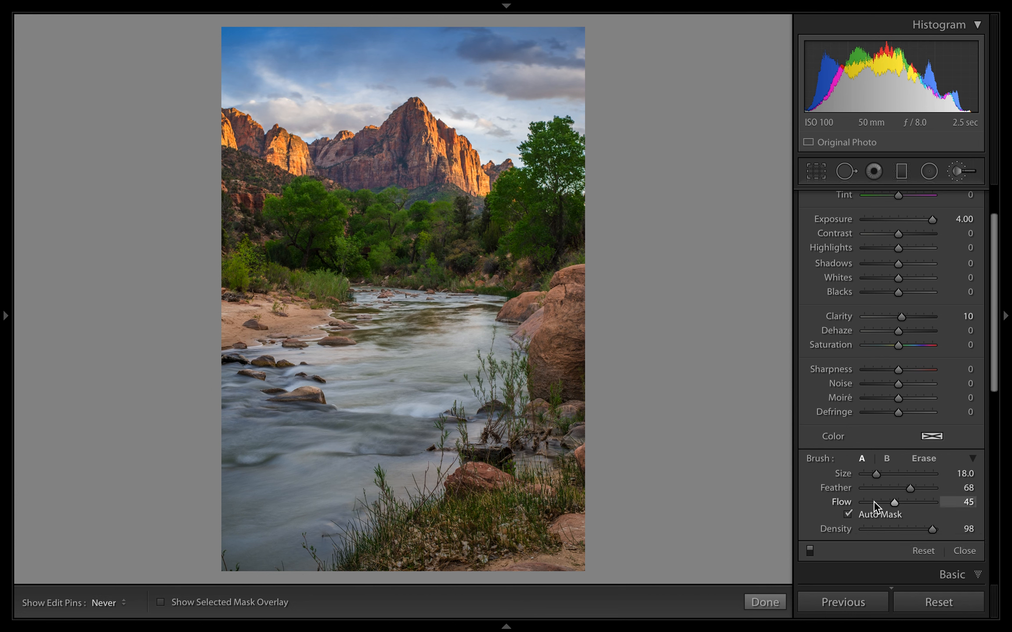
Turn on the selected mask overlay and paint a brush mask over the right riverbank's boulders and grass.
{"action": "left_click", "coordinate": [161, 603]}
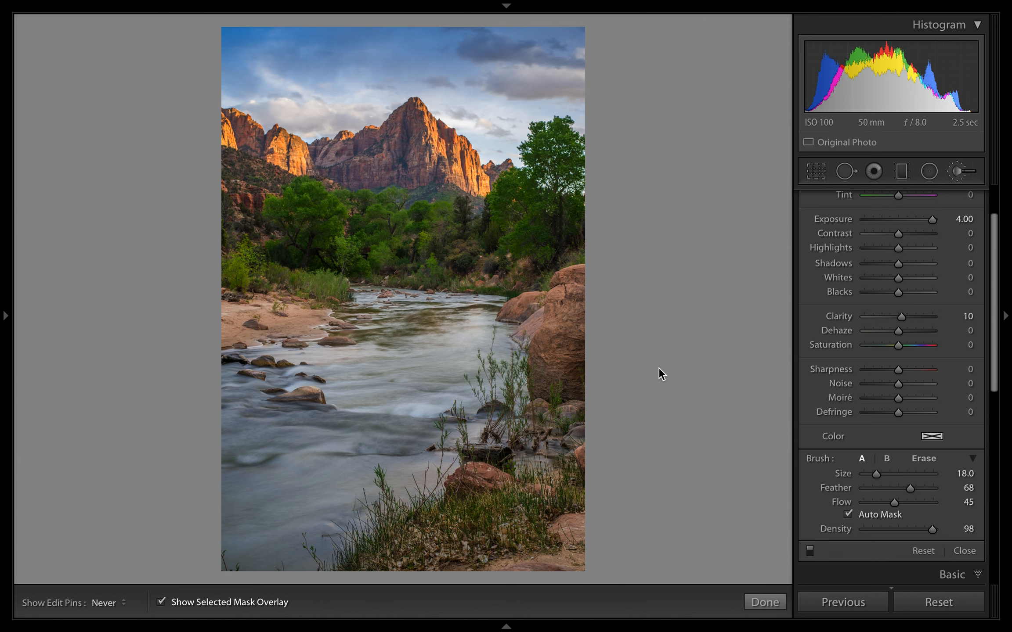
{"action": "mouse_move", "coordinate": [443, 12]}
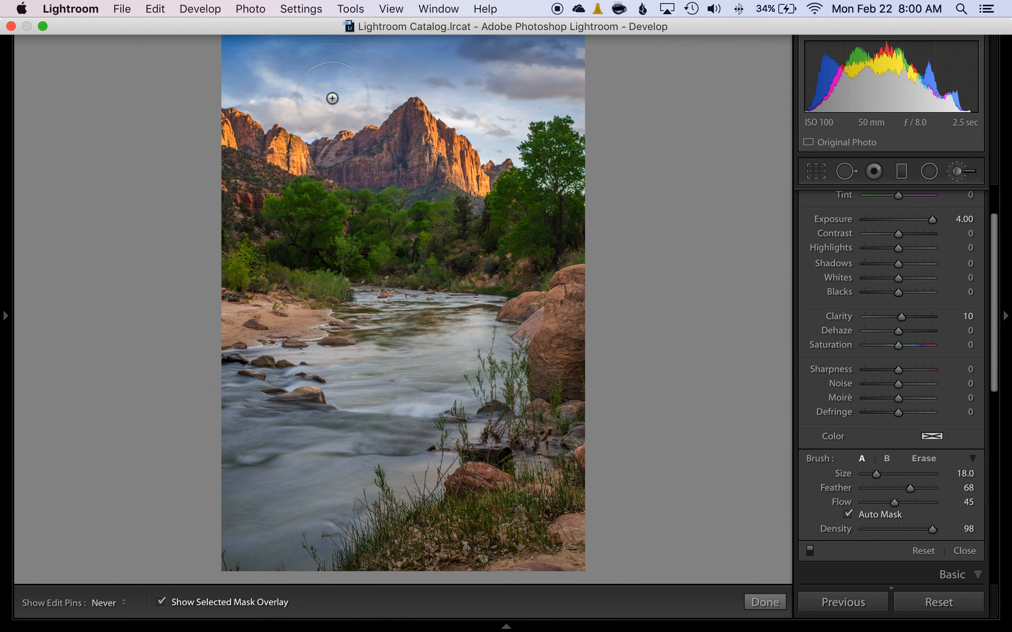
{"action": "mouse_move", "coordinate": [587, 304]}
{"action": "left_mouse_down"}
{"action": "mouse_move", "coordinate": [555, 409]}
{"action": "mouse_move", "coordinate": [581, 269]}
{"action": "mouse_move", "coordinate": [559, 326]}
{"action": "mouse_move", "coordinate": [532, 510]}
{"action": "mouse_move", "coordinate": [367, 569]}
{"action": "mouse_move", "coordinate": [529, 513]}
{"action": "mouse_move", "coordinate": [543, 490]}
{"action": "mouse_move", "coordinate": [519, 514]}
{"action": "mouse_move", "coordinate": [544, 483]}
{"action": "mouse_move", "coordinate": [489, 518]}
{"action": "mouse_move", "coordinate": [543, 491]}
{"action": "mouse_move", "coordinate": [545, 524]}
{"action": "mouse_move", "coordinate": [530, 536]}
{"action": "mouse_move", "coordinate": [555, 470]}
{"action": "left_mouse_up"}
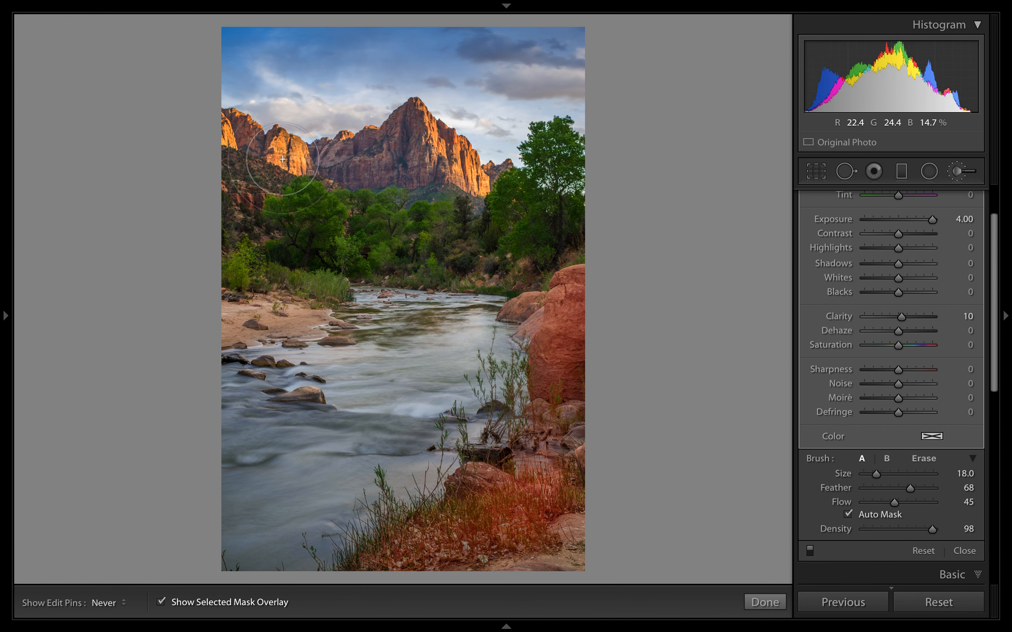
Set brush A's size to 12 and its flow to 100.
{"action": "scroll", "coordinate": [238, 119], "scroll_direction": "down", "scroll_amount": 5}
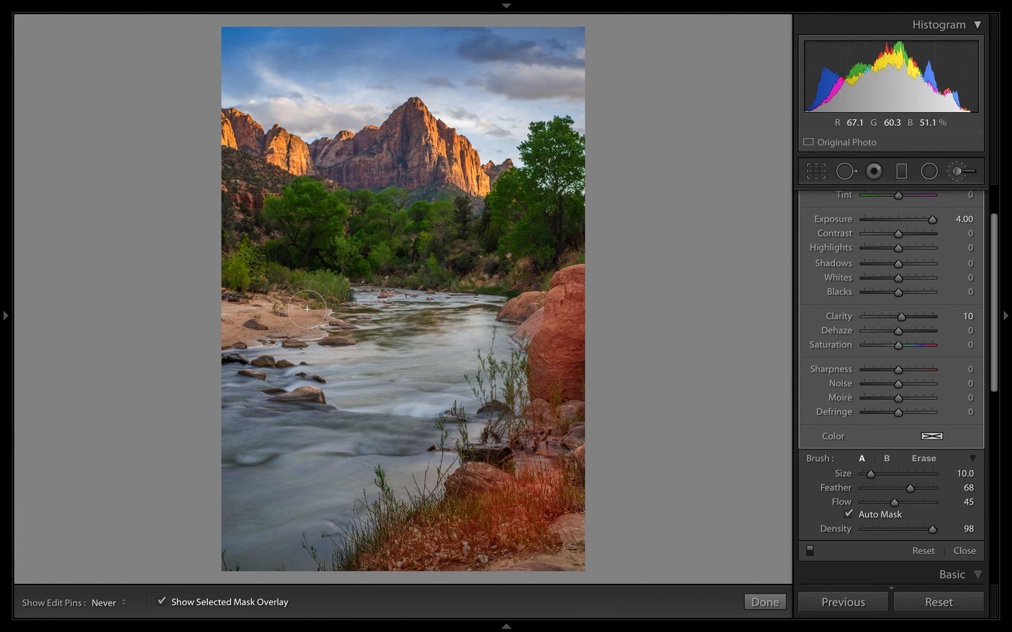
{"action": "scroll", "coordinate": [358, 169], "scroll_direction": "up", "scroll_amount": 2}
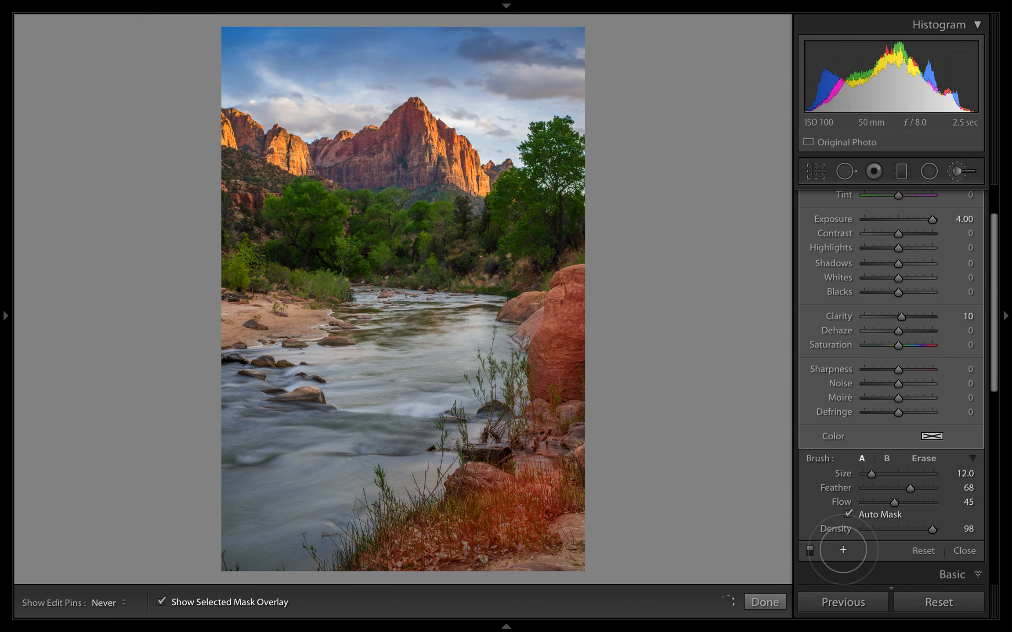
{"action": "left_click_drag", "start_coordinate": [894, 502], "coordinate": [960, 501]}
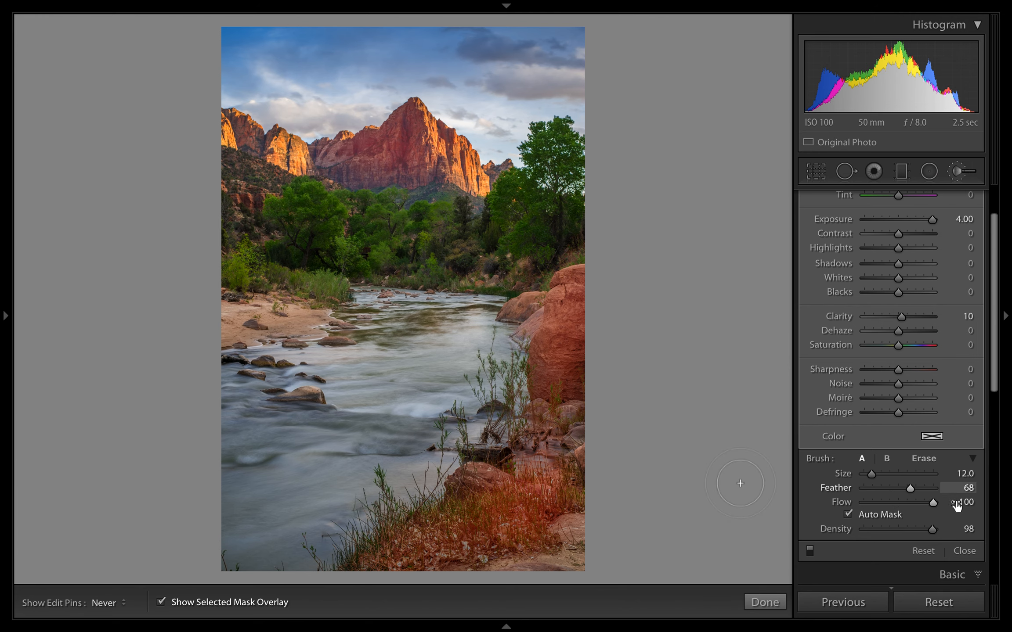
Delete the painted brush mask and try to undo the photo's removal from the collection.
{"action": "key", "text": "Delete"}
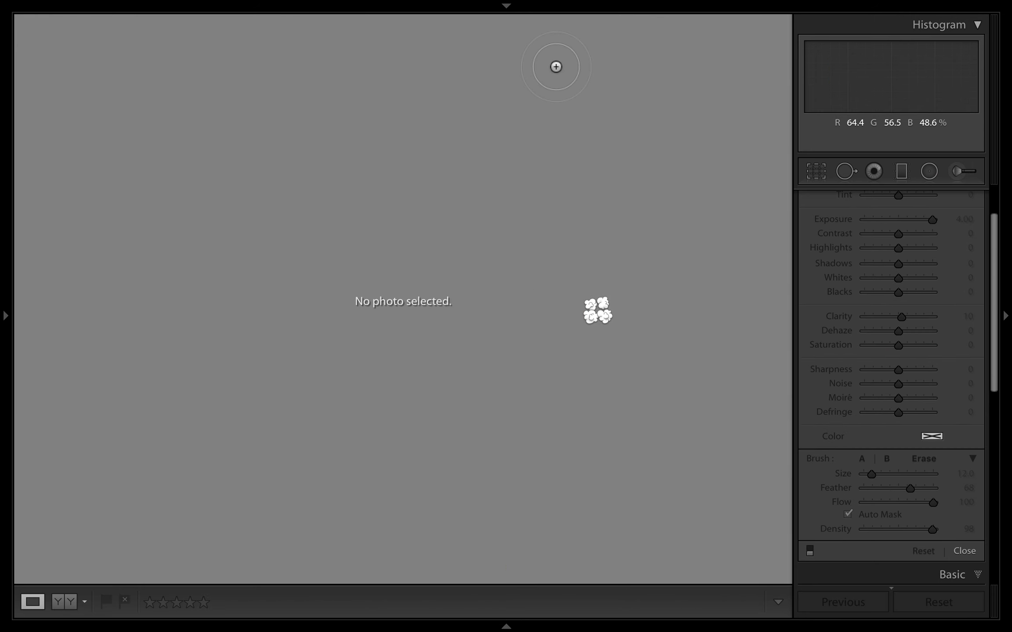
{"action": "key", "text": "super+z"}
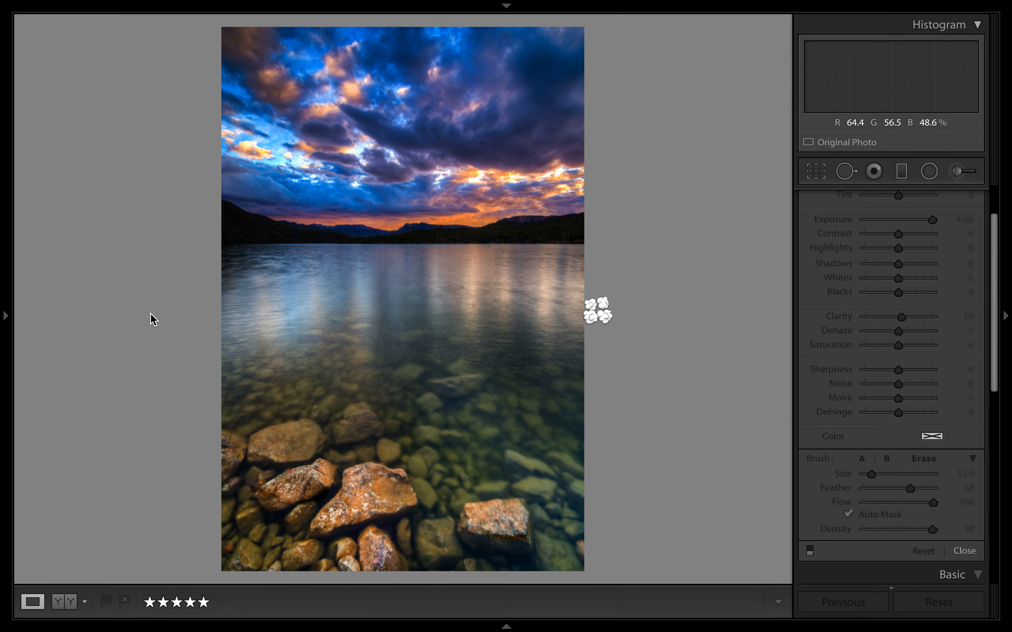
{"action": "key", "text": "Delete"}
Switch to the Library grid with the filmstrip shown and filters off, and open the 2014 folder.
{"action": "key", "text": "g"}
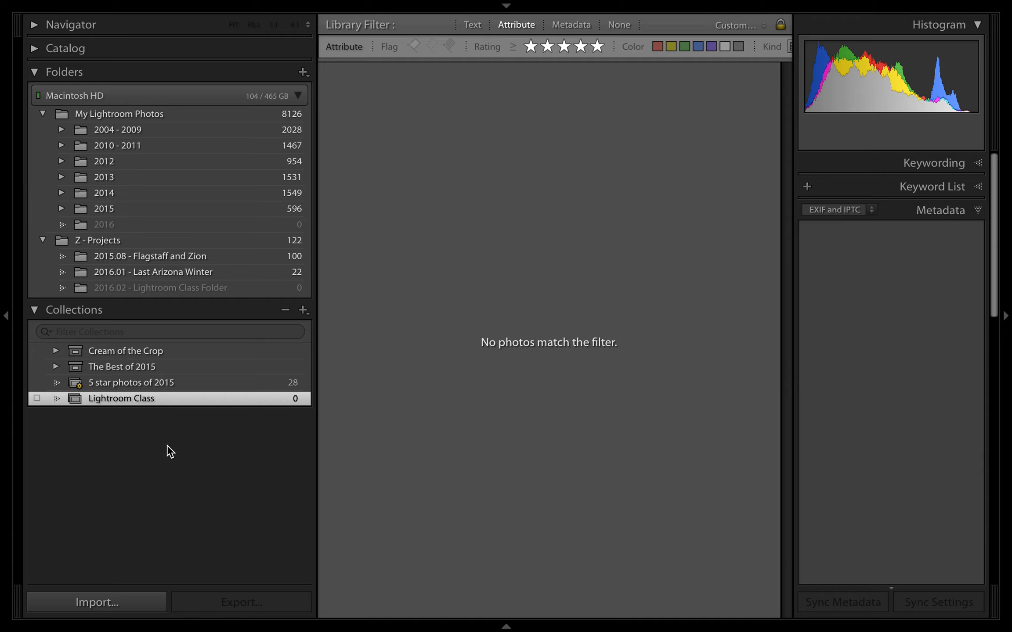
{"action": "left_click", "coordinate": [505, 627]}
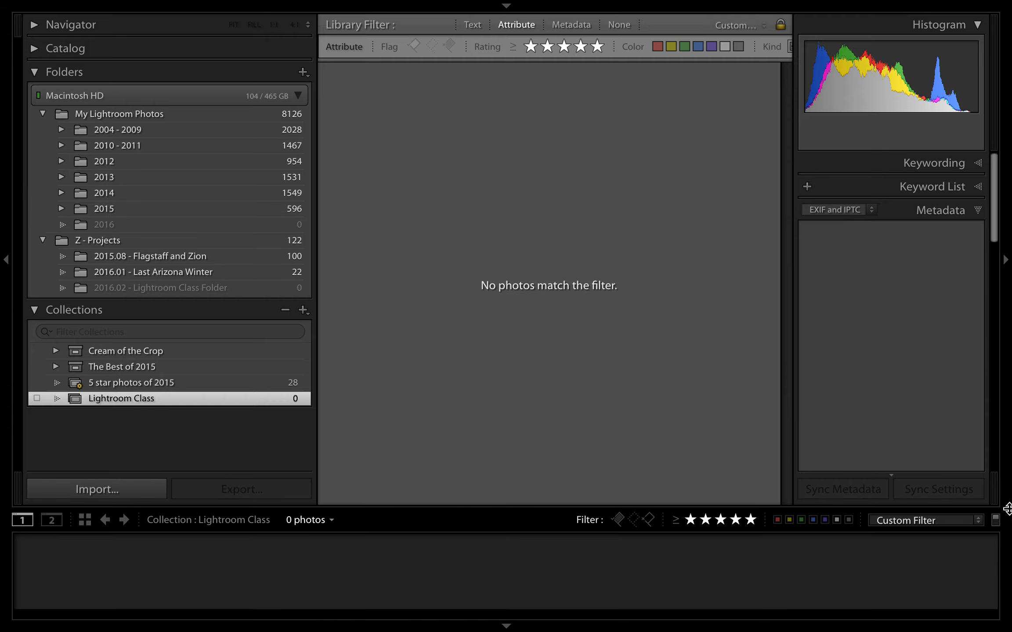
{"action": "left_click", "coordinate": [996, 521]}
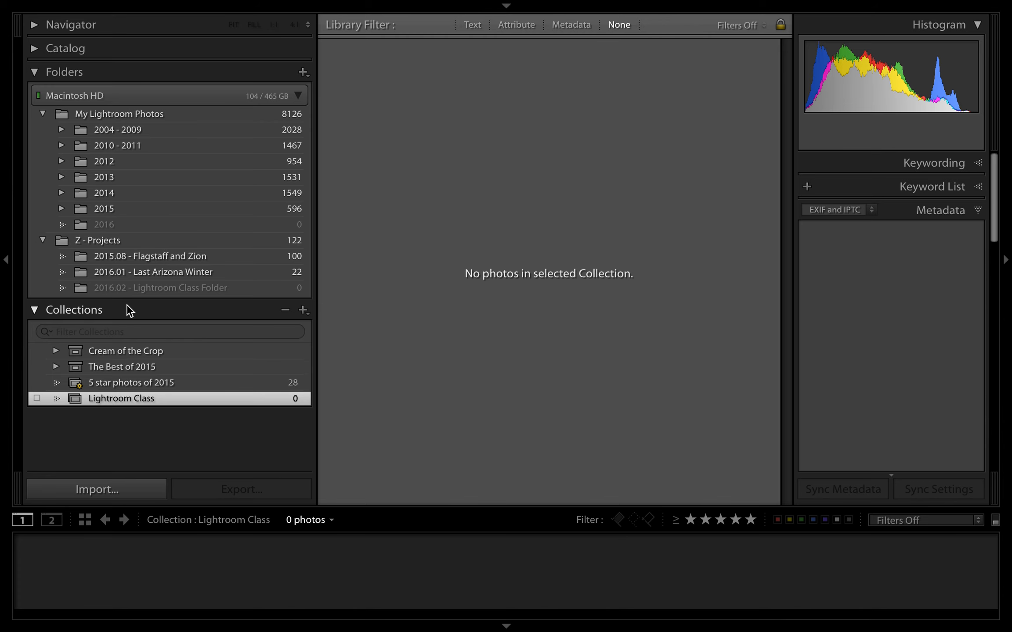
{"action": "left_click", "coordinate": [105, 192]}
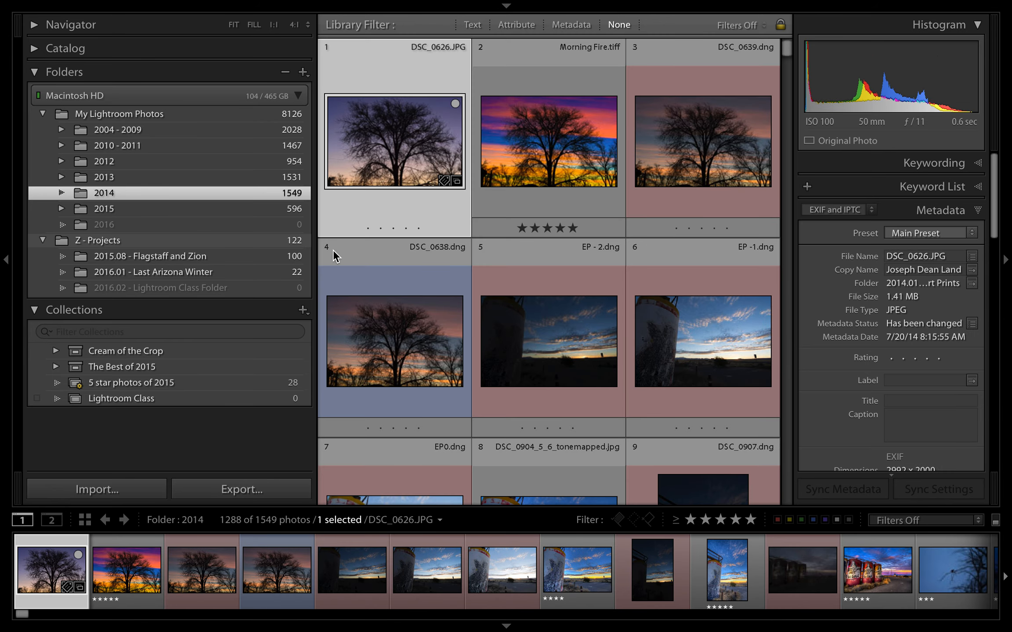
Filter the 2014 folder to five-star photos and add the river photo DSC_1791.dng to the Lightroom Class collection.
{"action": "left_click", "coordinate": [995, 520]}
{"action": "left_click", "coordinate": [995, 520]}
{"action": "left_click", "coordinate": [996, 520]}
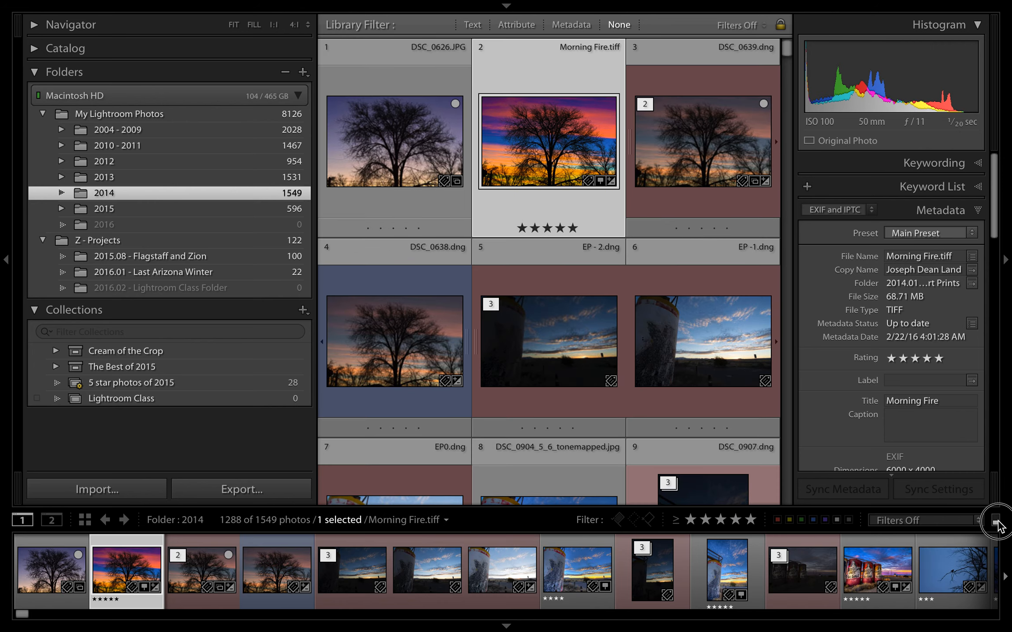
{"action": "scroll", "coordinate": [650, 351], "scroll_direction": "down", "scroll_amount": 10}
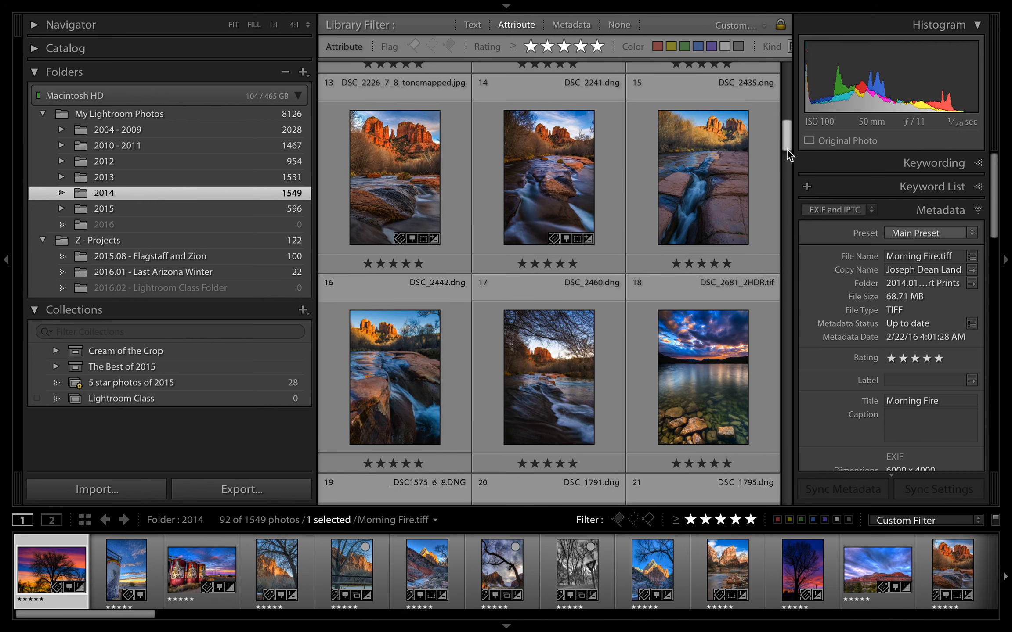
{"action": "mouse_move", "coordinate": [786, 148]}
{"action": "left_mouse_down"}
{"action": "mouse_move", "coordinate": [785, 373]}
{"action": "mouse_move", "coordinate": [787, 156]}
{"action": "mouse_move", "coordinate": [786, 165]}
{"action": "left_mouse_up"}
{"action": "left_click_drag", "start_coordinate": [559, 292], "coordinate": [257, 397]}
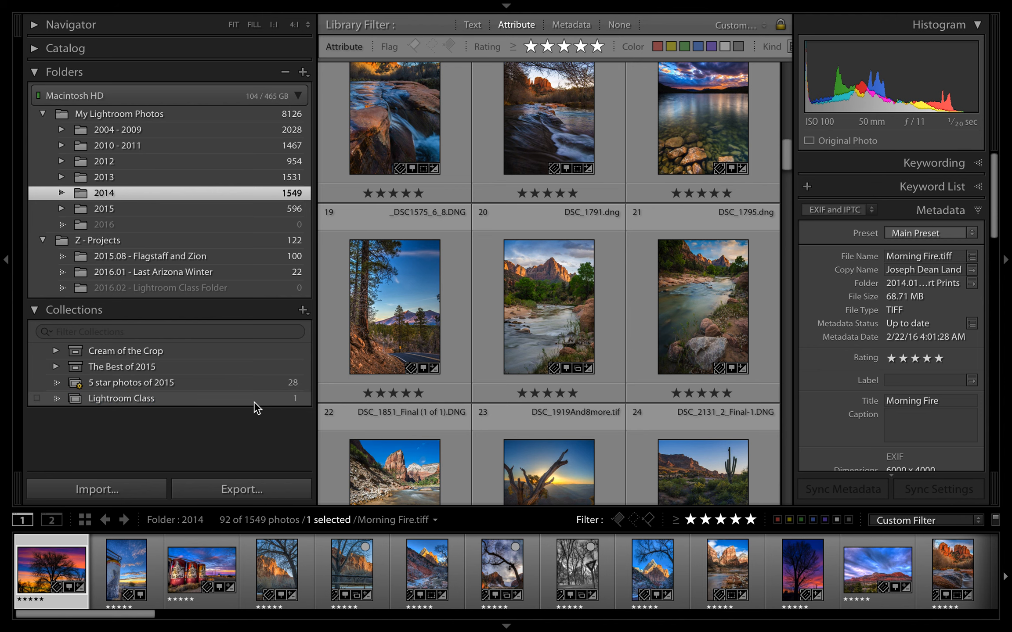
Open DSC_1791.dng from the Lightroom Class collection in the Develop module and hide the filmstrip.
{"action": "left_click", "coordinate": [253, 398]}
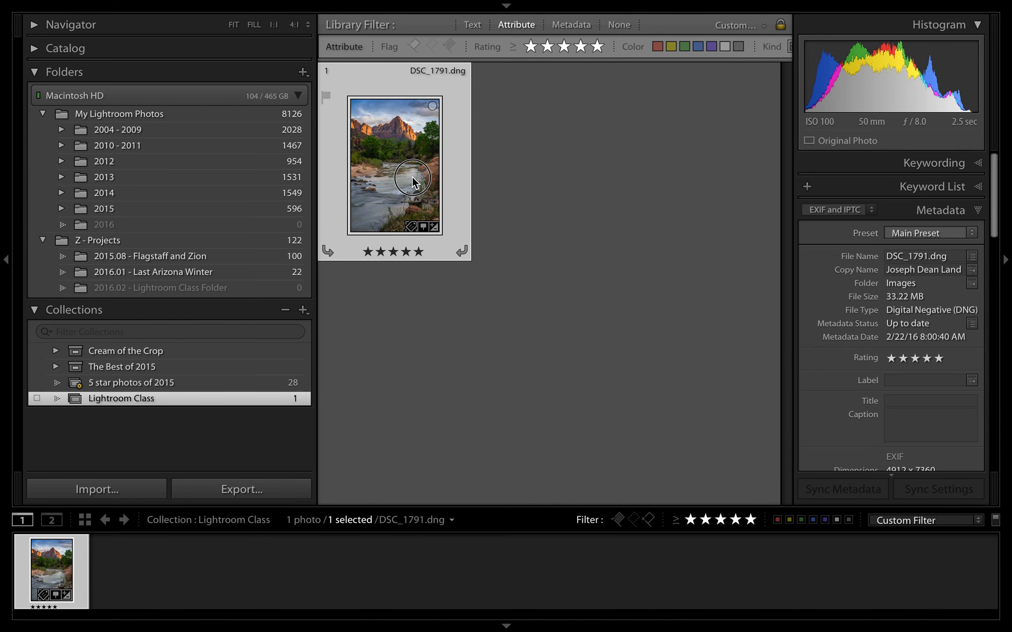
{"action": "double_click", "coordinate": [414, 180]}
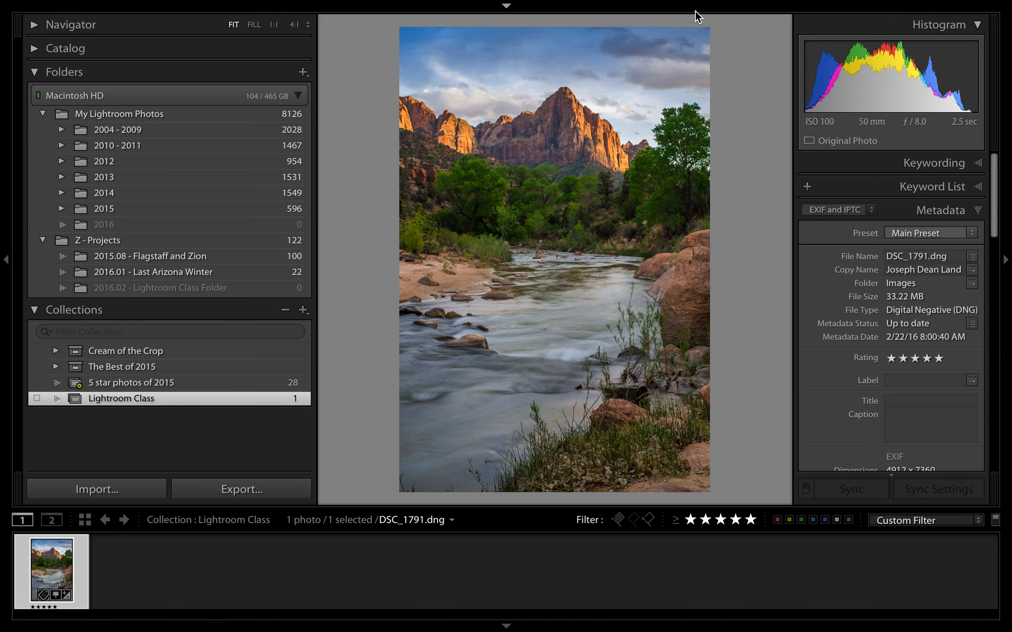
{"action": "key", "text": "d"}
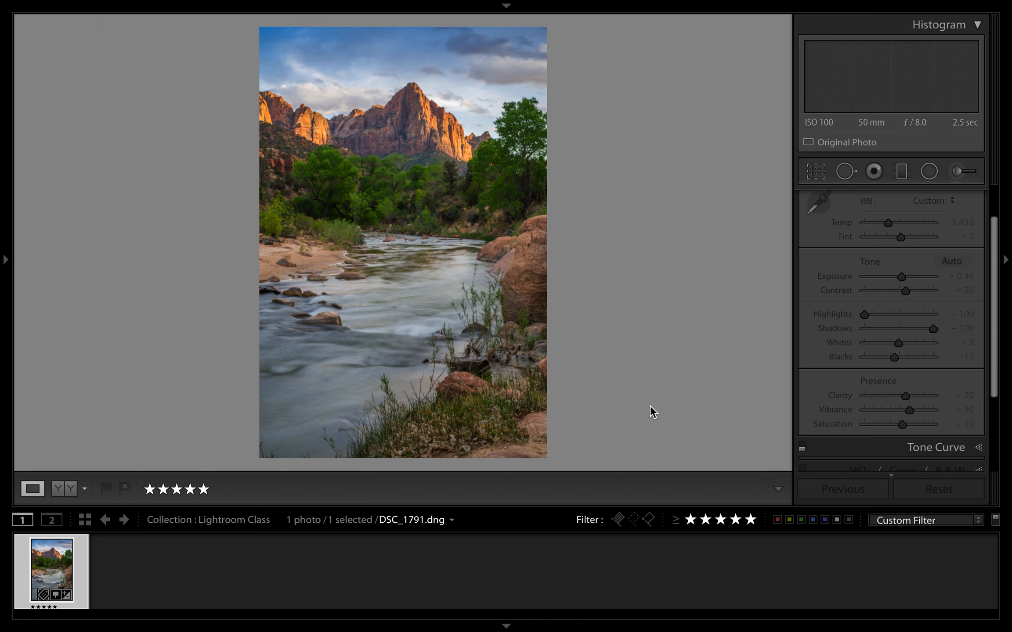
{"action": "right_click", "coordinate": [458, 626]}
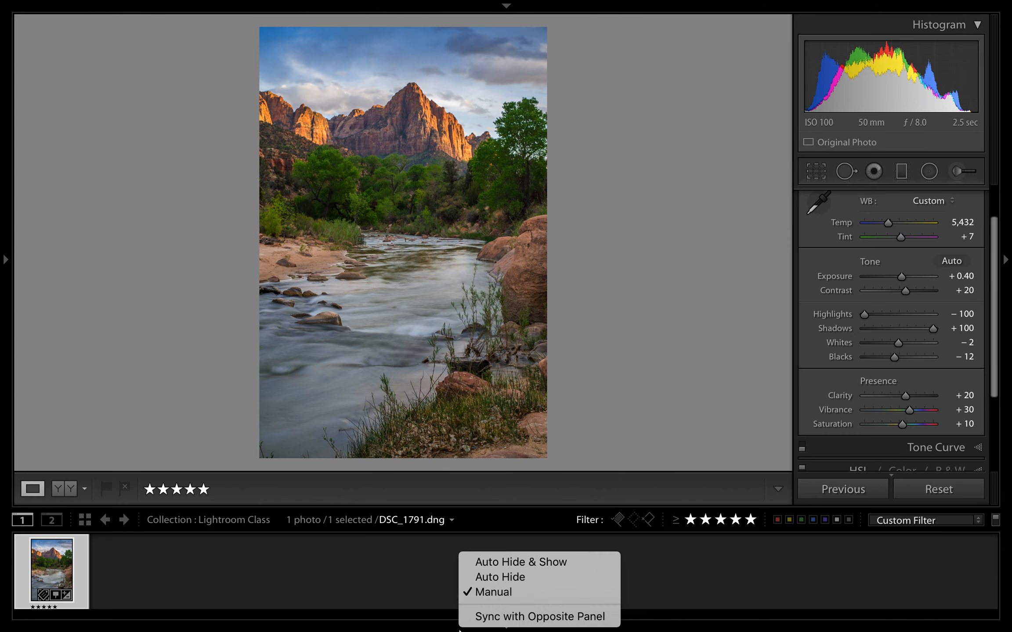
{"action": "left_click", "coordinate": [622, 446]}
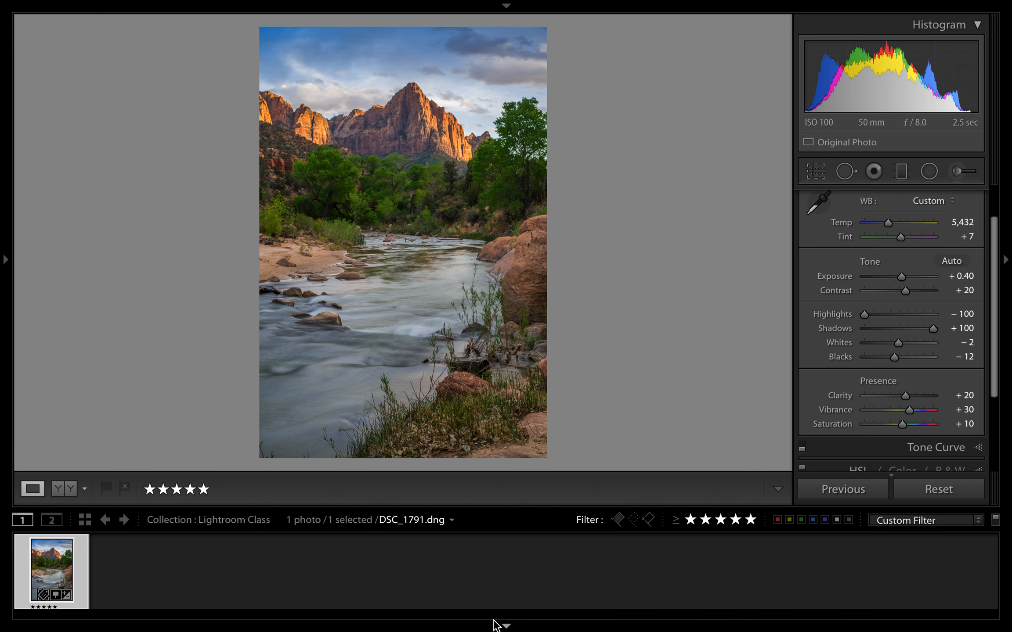
{"action": "left_click", "coordinate": [507, 625]}
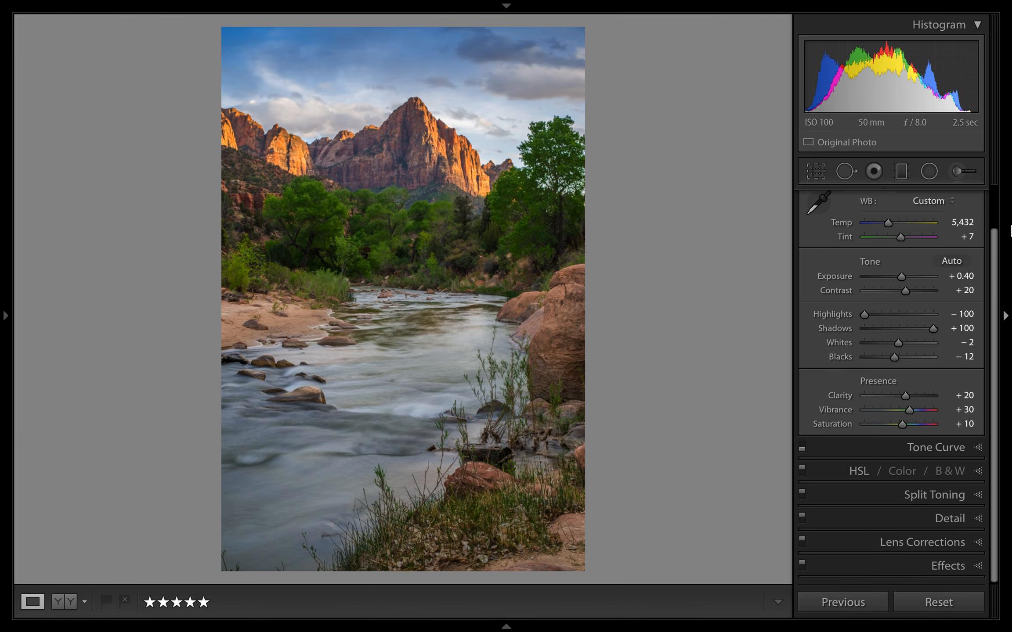
Activate the Adjustment Brush and paint a mask over the central mountain peak, from its left shoulder across to the right slope.
{"action": "left_click", "coordinate": [962, 175]}
{"action": "scroll", "coordinate": [826, 318], "scroll_direction": "down", "scroll_amount": 4}
{"action": "scroll", "coordinate": [836, 312], "scroll_direction": "down", "scroll_amount": 5}
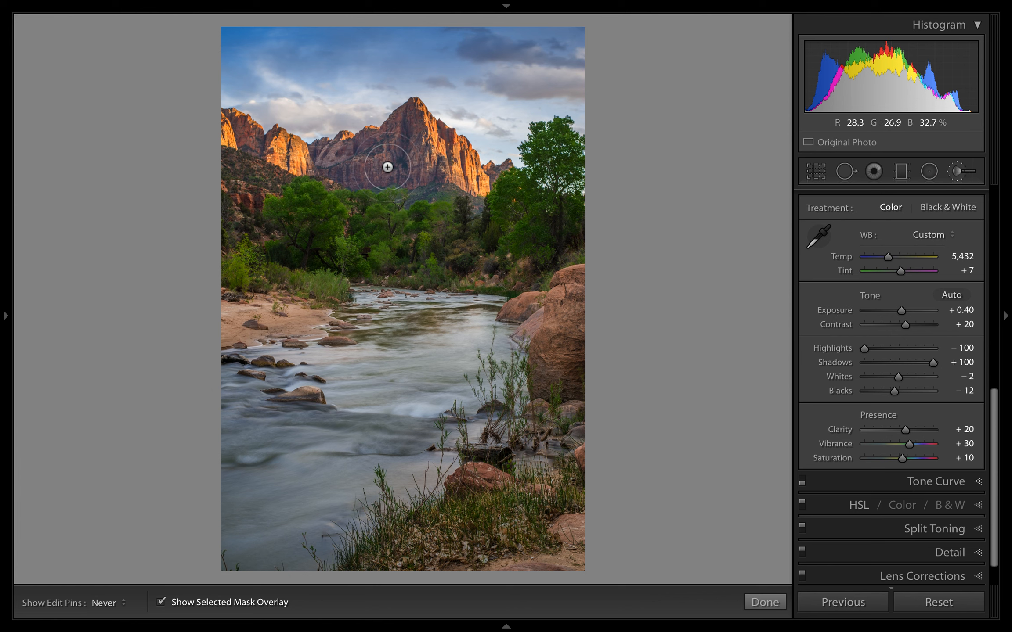
{"action": "scroll", "coordinate": [903, 307], "scroll_direction": "up", "scroll_amount": 8}
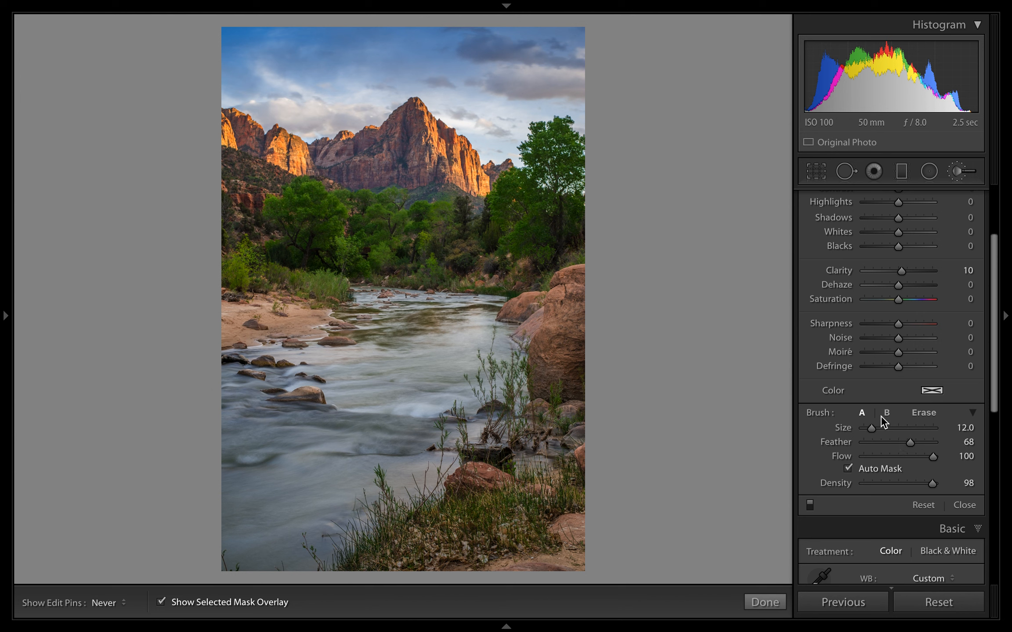
{"action": "mouse_move", "coordinate": [379, 111]}
{"action": "left_mouse_down"}
{"action": "mouse_move", "coordinate": [361, 148]}
{"action": "mouse_move", "coordinate": [336, 146]}
{"action": "left_mouse_up"}
{"action": "scroll", "coordinate": [386, 141], "scroll_direction": "up", "scroll_amount": 5}
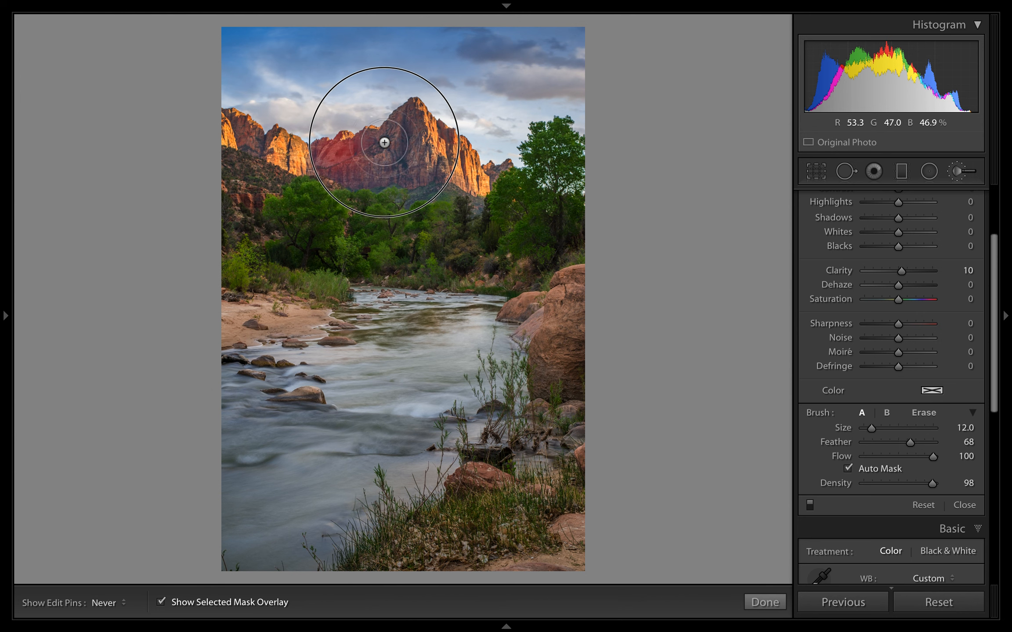
{"action": "left_click_drag", "start_coordinate": [400, 130], "coordinate": [409, 115]}
{"action": "left_click_drag", "start_coordinate": [416, 108], "coordinate": [466, 165]}
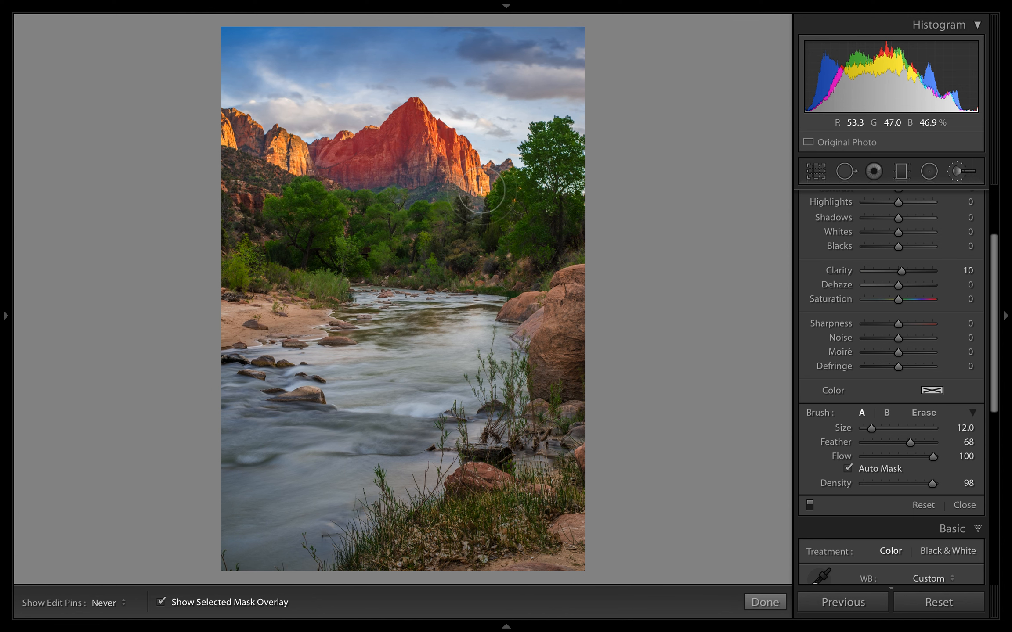
{"action": "scroll", "coordinate": [820, 324], "scroll_direction": "up", "scroll_amount": 5}
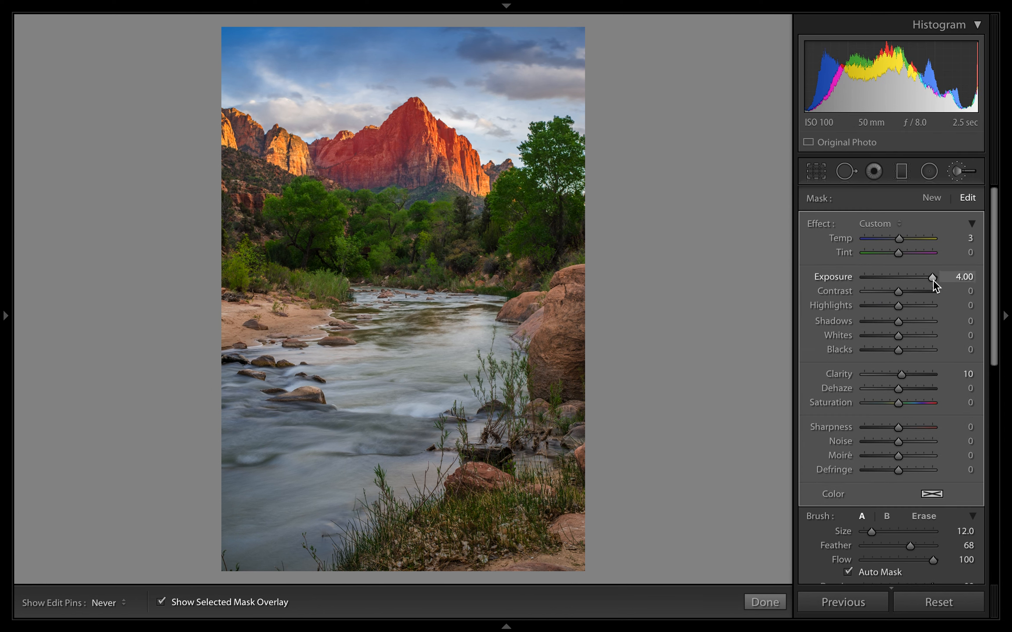
Toggle the mask overlay off and back on to inspect the 4.00 Exposure effect on the mountain.
{"action": "left_click", "coordinate": [260, 602]}
{"action": "left_click", "coordinate": [347, 138]}
{"action": "left_click", "coordinate": [346, 133]}
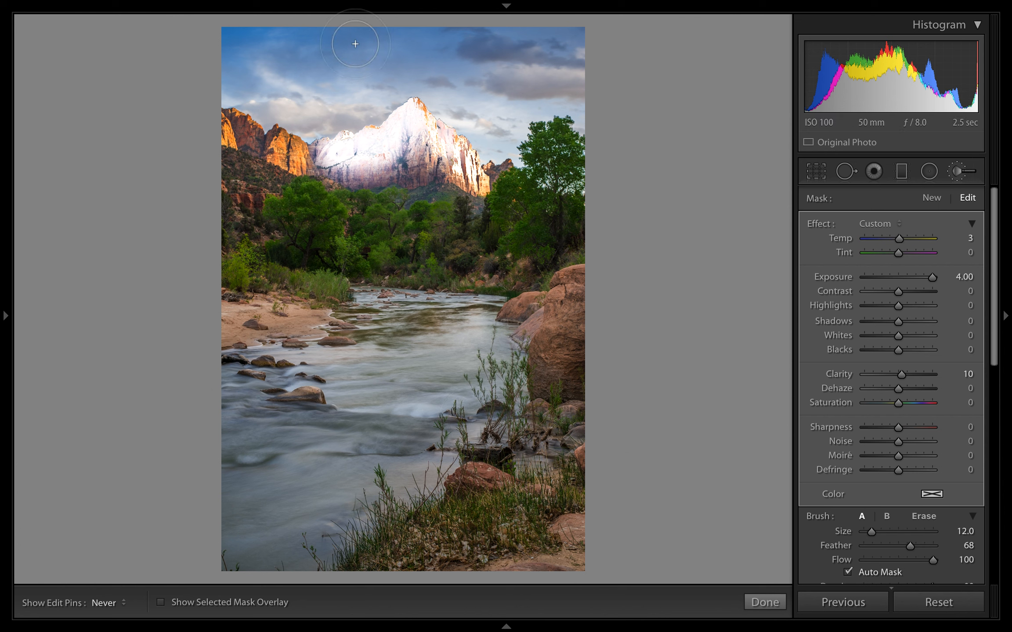
{"action": "left_click", "coordinate": [273, 604]}
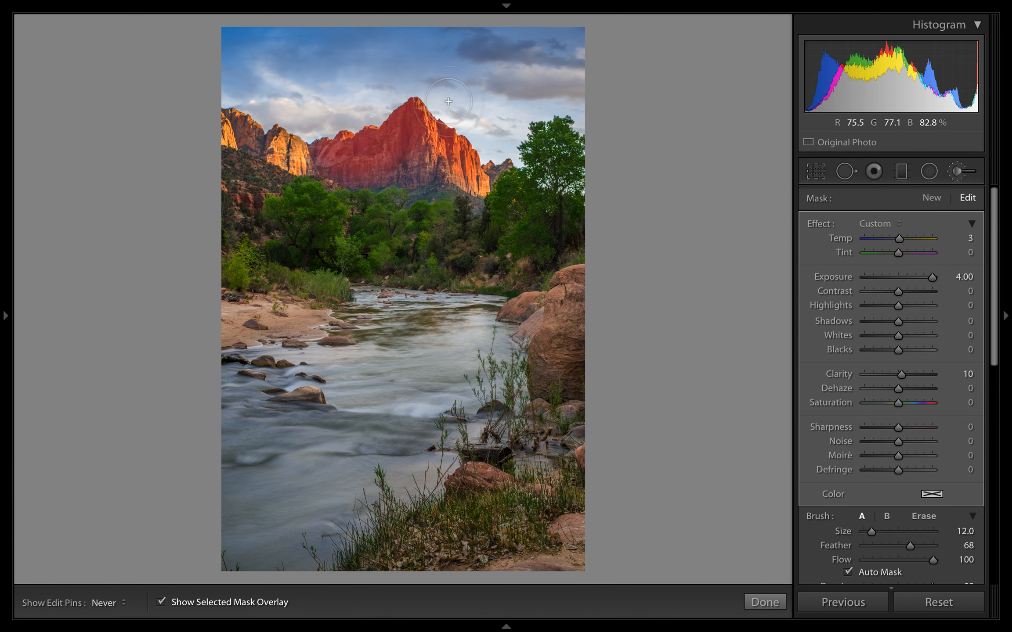
Paint the mask into the sky beside the peak, and remove that spill with the Erase brush at size 11.
{"action": "left_click_drag", "start_coordinate": [407, 83], "coordinate": [440, 101]}
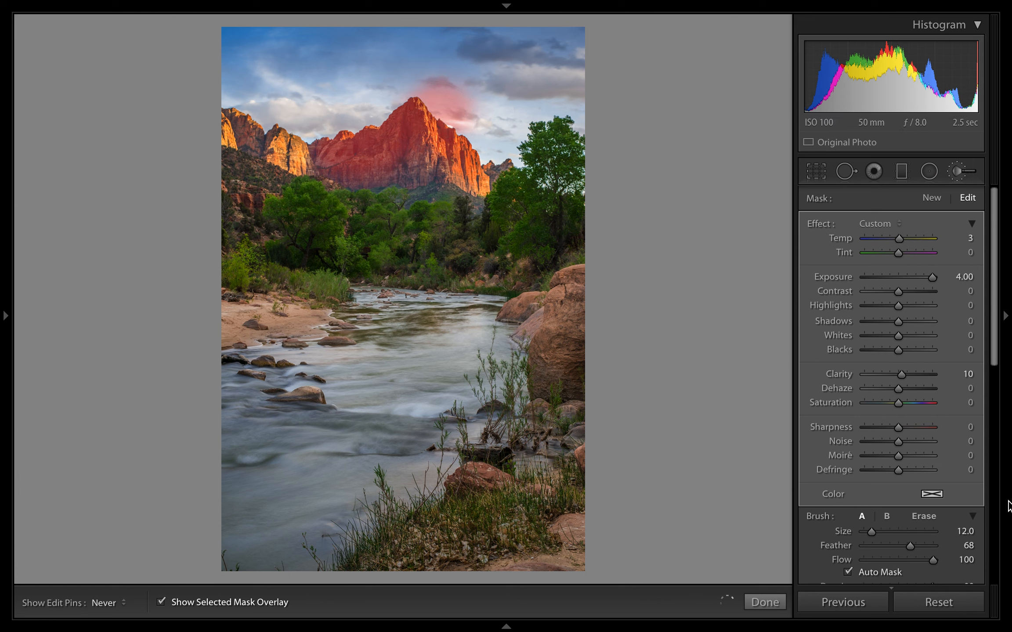
{"action": "scroll", "coordinate": [926, 452], "scroll_direction": "down", "scroll_amount": 2}
{"action": "left_click", "coordinate": [924, 474]}
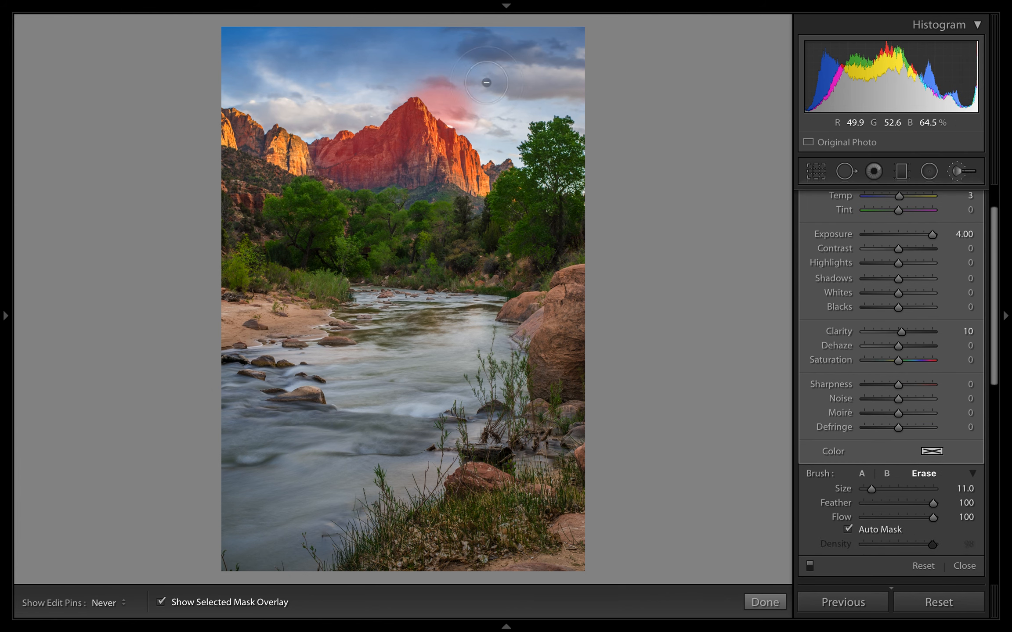
{"action": "mouse_move", "coordinate": [455, 113]}
{"action": "left_mouse_down"}
{"action": "mouse_move", "coordinate": [468, 108]}
{"action": "mouse_move", "coordinate": [418, 83]}
{"action": "mouse_move", "coordinate": [392, 103]}
{"action": "mouse_move", "coordinate": [411, 91]}
{"action": "mouse_move", "coordinate": [454, 115]}
{"action": "mouse_move", "coordinate": [445, 112]}
{"action": "left_mouse_up"}
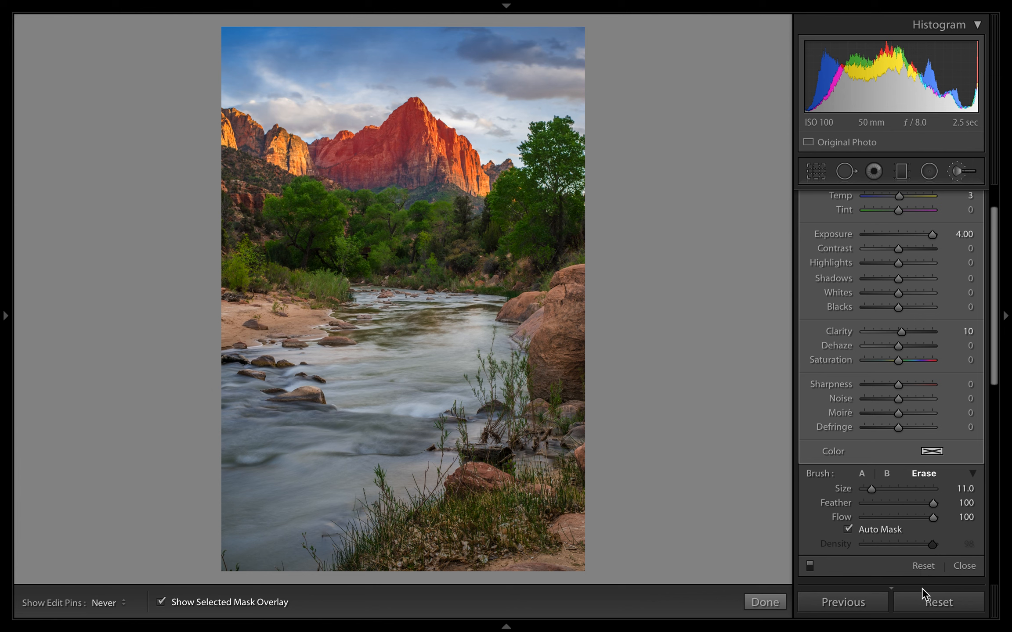
Reset the Adjustment Brush to clear its mask and return its Exposure to 0.00.
{"action": "left_click", "coordinate": [923, 566]}
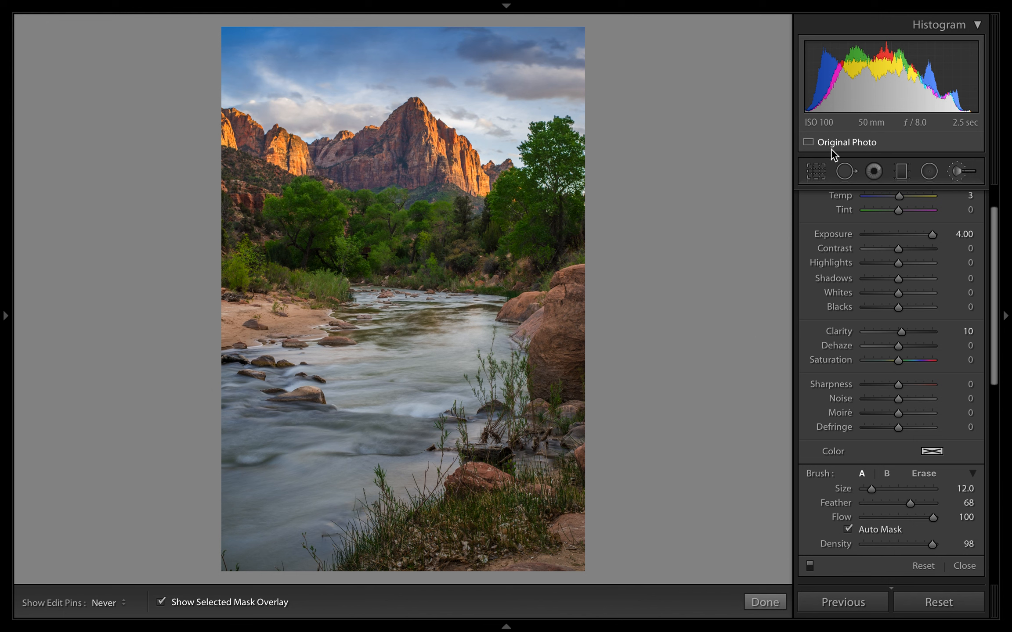
{"action": "double_click", "coordinate": [827, 234]}
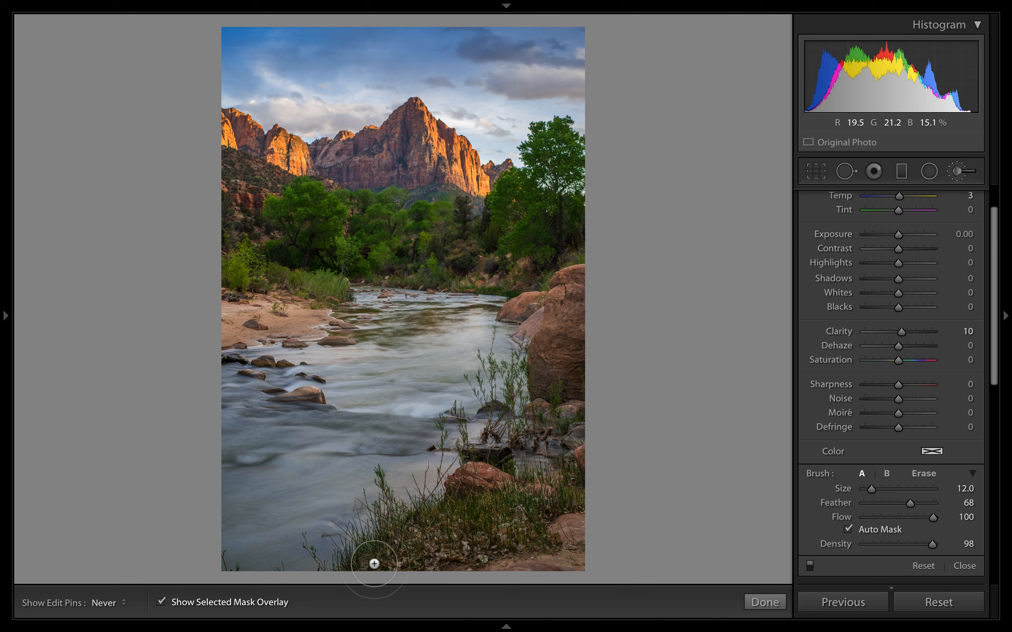
Paint a new mask over the grassy bank and rocks in the right foreground, set brush size to 13, and hide the overlay.
{"action": "mouse_move", "coordinate": [367, 558]}
{"action": "left_mouse_down"}
{"action": "mouse_move", "coordinate": [497, 525]}
{"action": "mouse_move", "coordinate": [554, 442]}
{"action": "mouse_move", "coordinate": [520, 458]}
{"action": "mouse_move", "coordinate": [499, 493]}
{"action": "mouse_move", "coordinate": [464, 497]}
{"action": "mouse_move", "coordinate": [429, 519]}
{"action": "mouse_move", "coordinate": [514, 561]}
{"action": "mouse_move", "coordinate": [520, 576]}
{"action": "mouse_move", "coordinate": [560, 544]}
{"action": "mouse_move", "coordinate": [574, 456]}
{"action": "mouse_move", "coordinate": [567, 466]}
{"action": "mouse_move", "coordinate": [572, 431]}
{"action": "mouse_move", "coordinate": [559, 414]}
{"action": "mouse_move", "coordinate": [546, 424]}
{"action": "mouse_move", "coordinate": [514, 510]}
{"action": "left_mouse_up"}
{"action": "key", "text": "bracketright"}
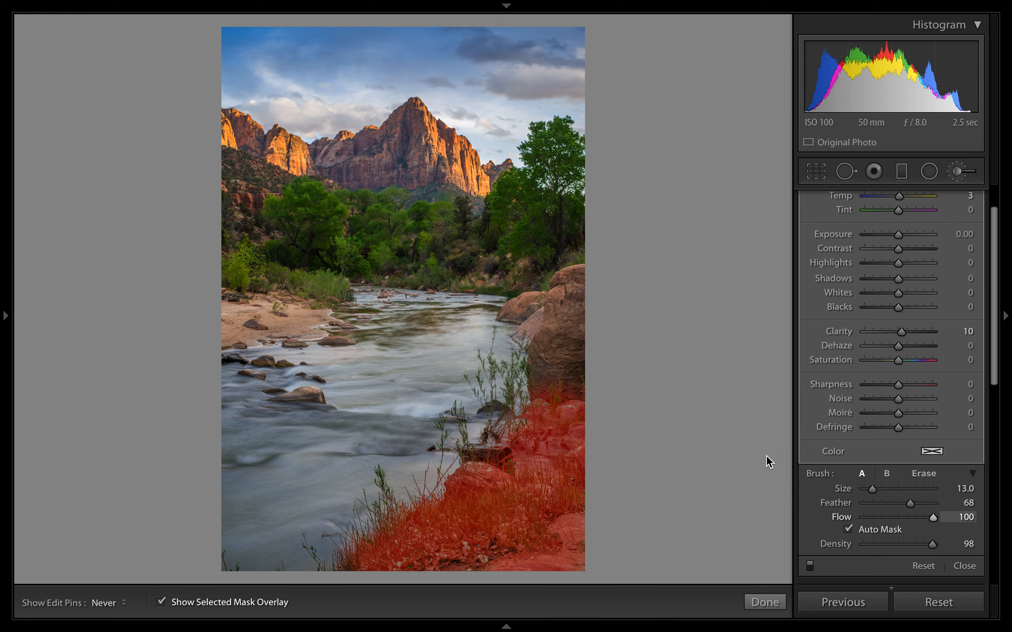
{"action": "left_click", "coordinate": [160, 603]}
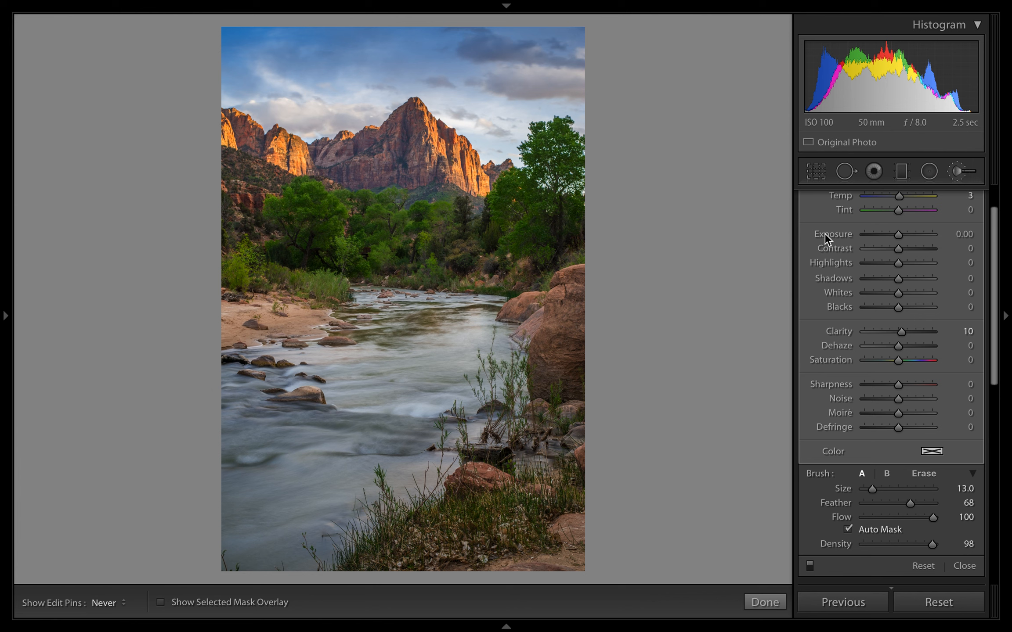
Set the foreground mask's Exposure to 0.20.
{"action": "scroll", "coordinate": [876, 266], "scroll_direction": "up", "scroll_amount": 2}
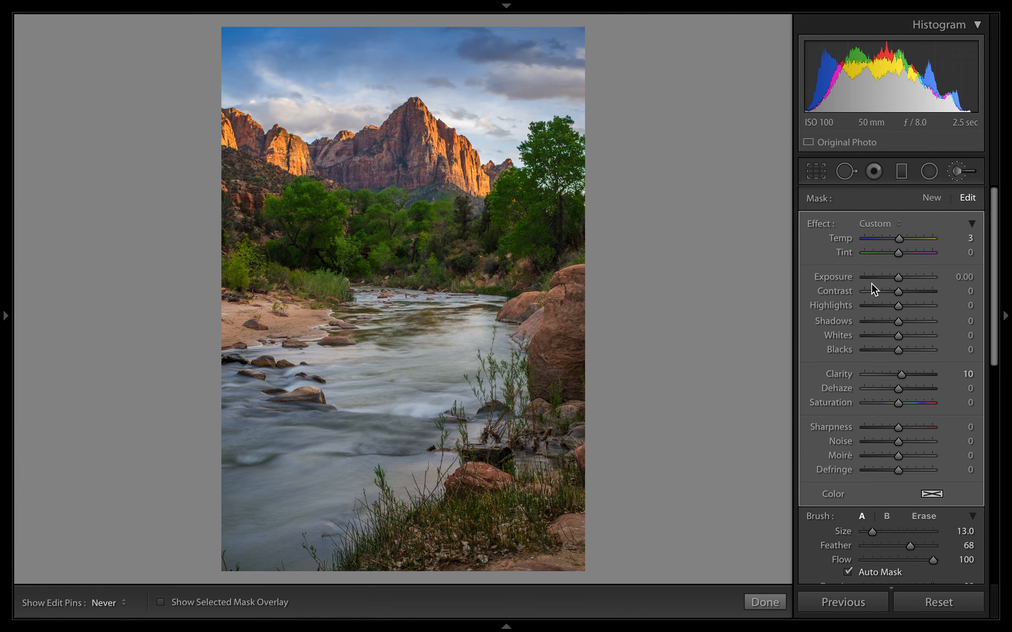
{"action": "left_click", "coordinate": [968, 276]}
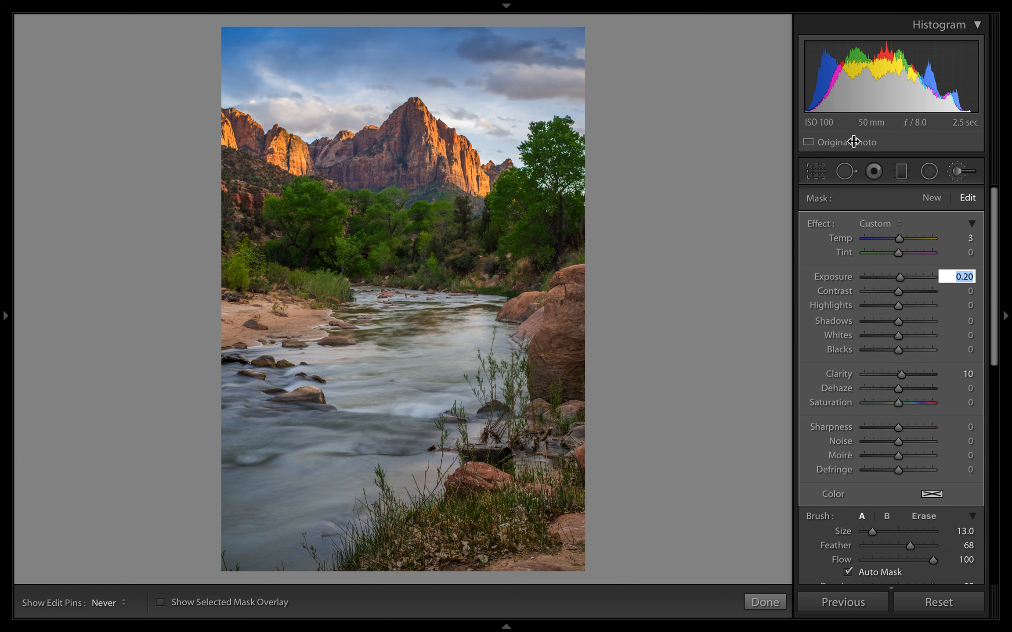
{"action": "scroll", "coordinate": [845, 512], "scroll_direction": "down", "scroll_amount": 6}
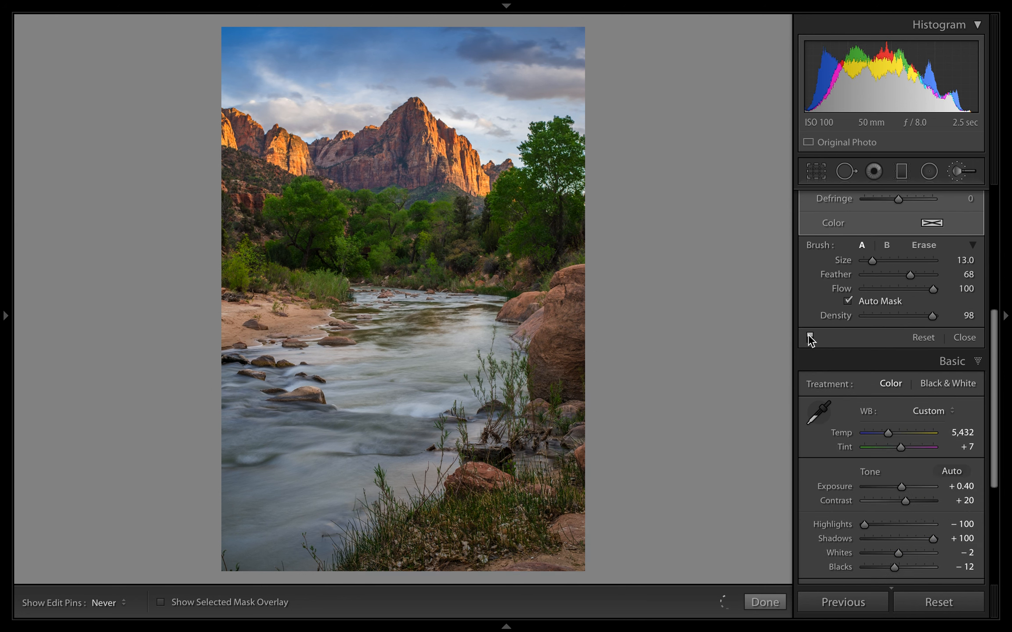
{"action": "scroll", "coordinate": [810, 400], "scroll_direction": "up", "scroll_amount": 3}
{"action": "scroll", "coordinate": [810, 400], "scroll_direction": "up", "scroll_amount": 3}
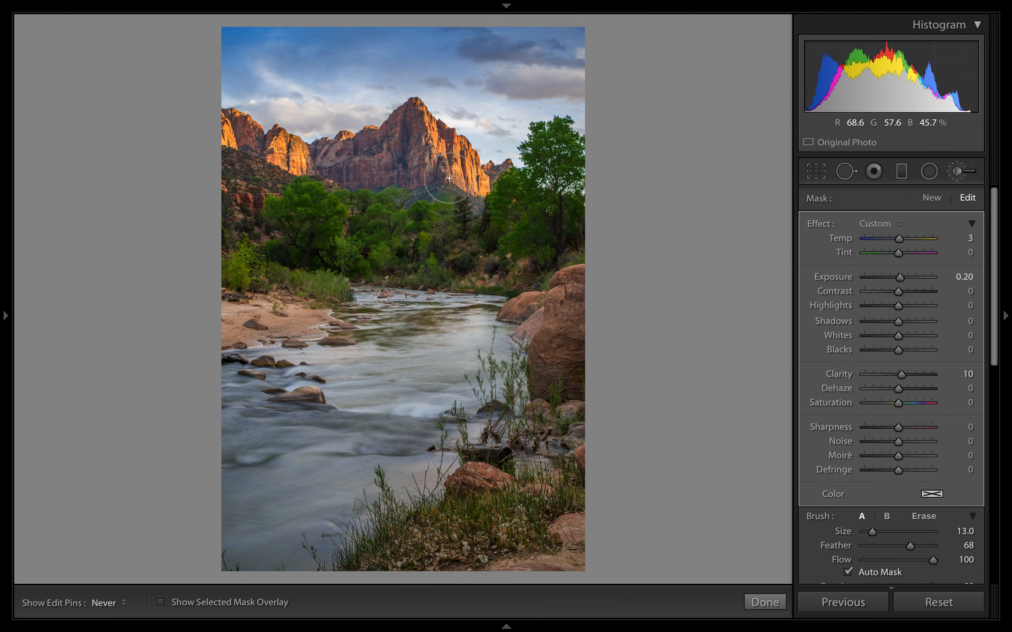
Switch to brush B and set its size to 18 and Flow to 100.
{"action": "scroll", "coordinate": [834, 510], "scroll_direction": "down", "scroll_amount": 1}
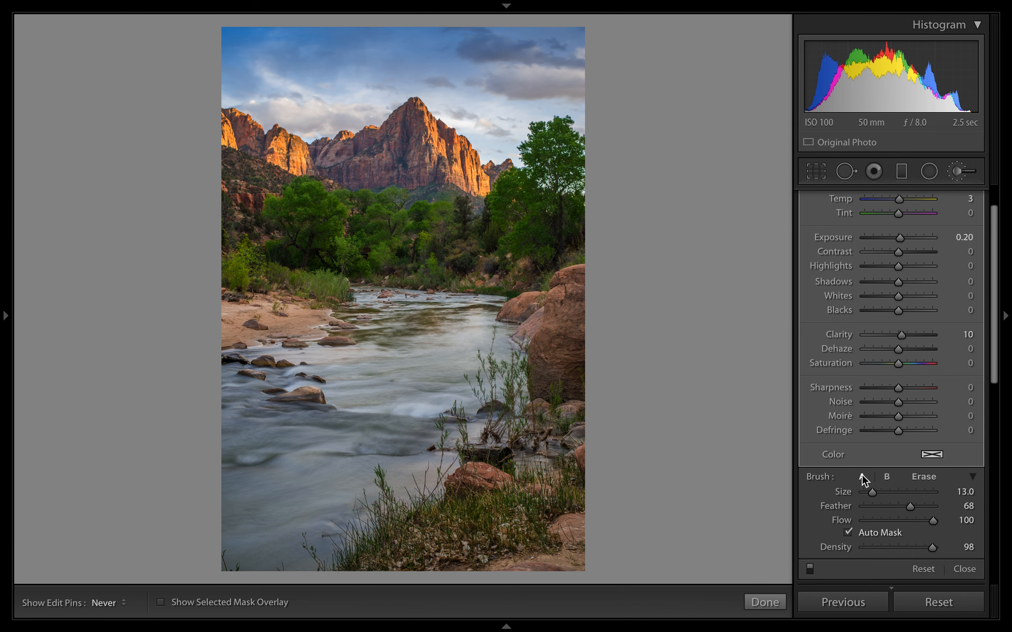
{"action": "left_click", "coordinate": [886, 477]}
{"action": "key", "text": "bracketright"}
{"action": "key", "text": "bracketright"}
{"action": "key", "text": "bracketright"}
{"action": "key", "text": "bracketright"}
{"action": "left_click_drag", "start_coordinate": [924, 521], "coordinate": [951, 521]}
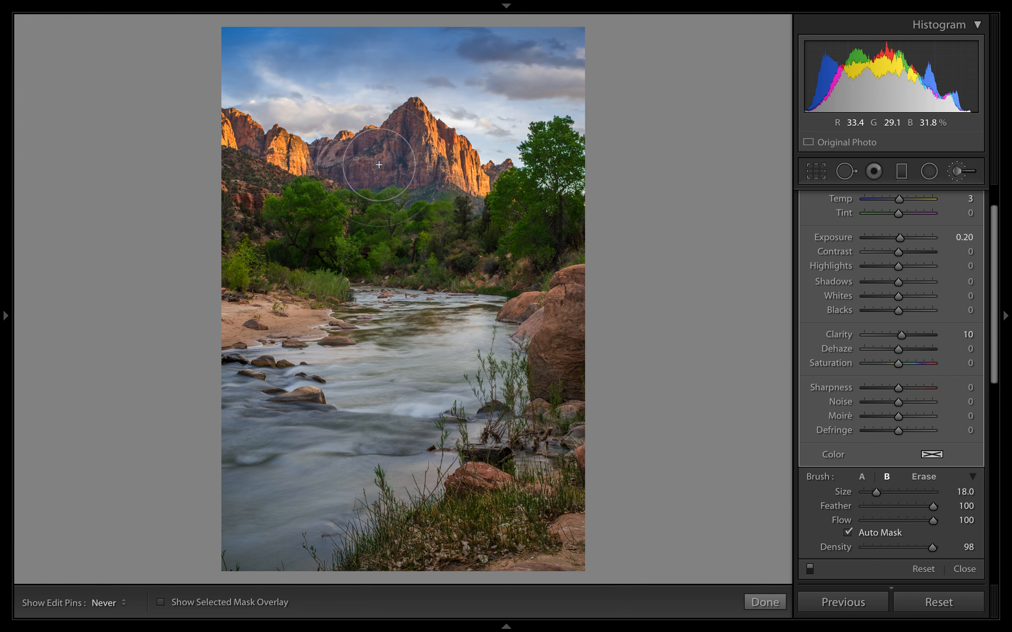
With the mask overlay shown, paint brush B across the red cliffs and central mountain, and hide the overlay again.
{"action": "left_click", "coordinate": [162, 604]}
{"action": "mouse_move", "coordinate": [242, 138]}
{"action": "left_mouse_down"}
{"action": "mouse_move", "coordinate": [233, 129]}
{"action": "mouse_move", "coordinate": [320, 170]}
{"action": "mouse_move", "coordinate": [410, 123]}
{"action": "mouse_move", "coordinate": [485, 181]}
{"action": "left_mouse_up"}
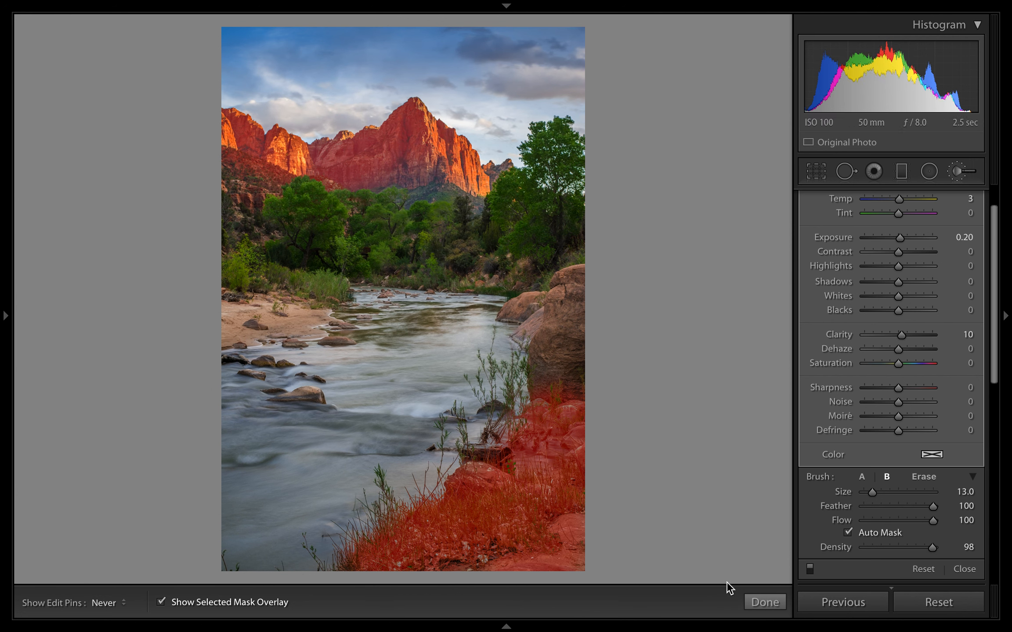
{"action": "left_click", "coordinate": [162, 604]}
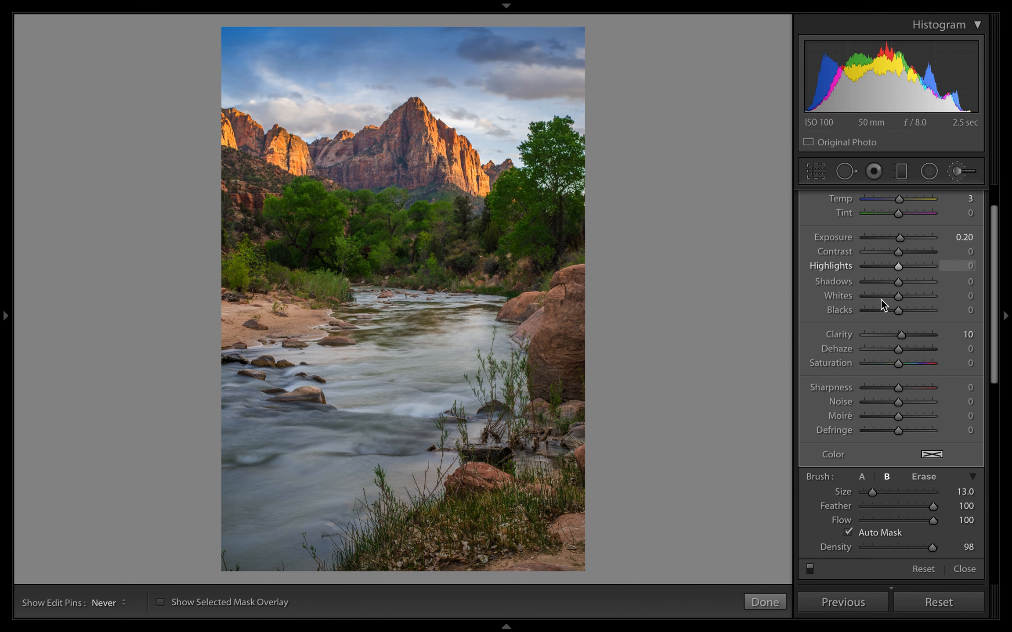
Set the mask's Temp to 13.
{"action": "scroll", "coordinate": [876, 292], "scroll_direction": "up", "scroll_amount": 2}
{"action": "left_click", "coordinate": [968, 237]}
{"action": "key", "text": "shift"}
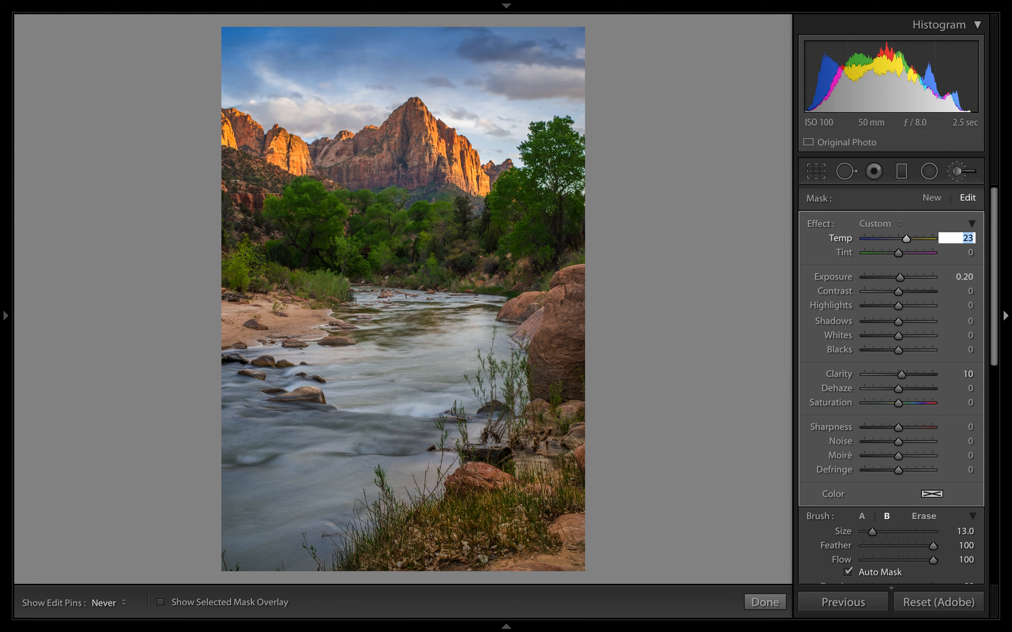
{"action": "key", "text": "shift+Down"}
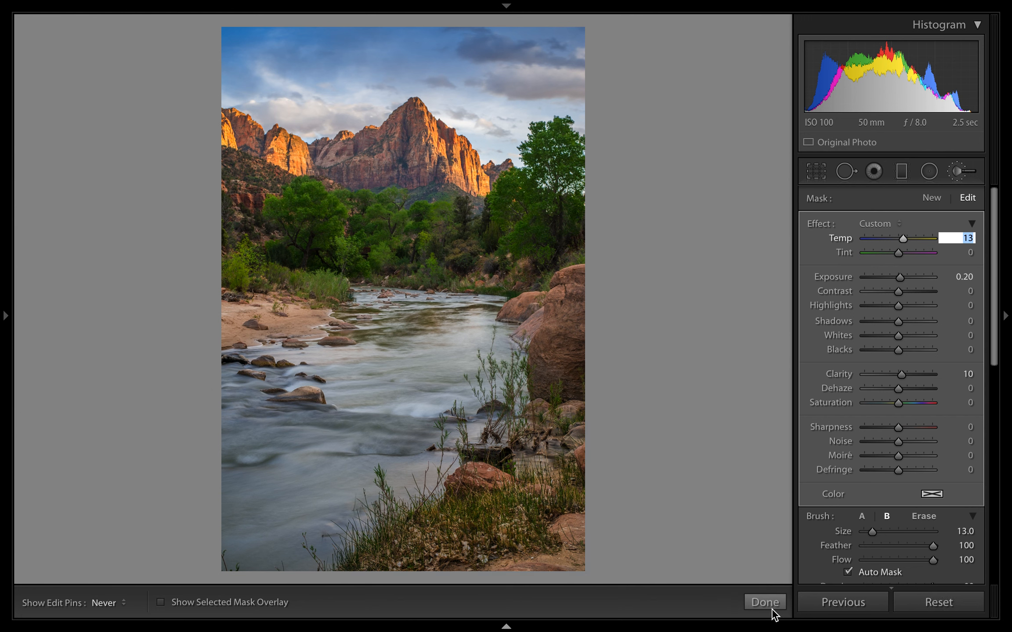
Erase the grassy bank and rocks in the foreground from the mask, enlarging the Erase brush to size 24.
{"action": "left_click", "coordinate": [888, 516]}
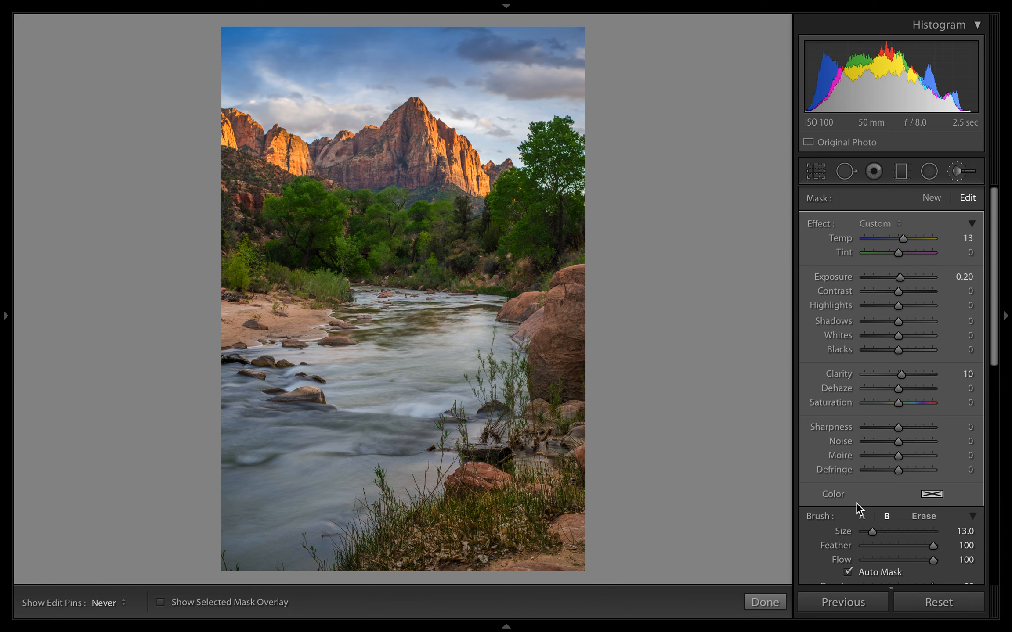
{"action": "scroll", "coordinate": [858, 512], "scroll_direction": "down", "scroll_amount": 1}
{"action": "scroll", "coordinate": [918, 508], "scroll_direction": "down", "scroll_amount": 4}
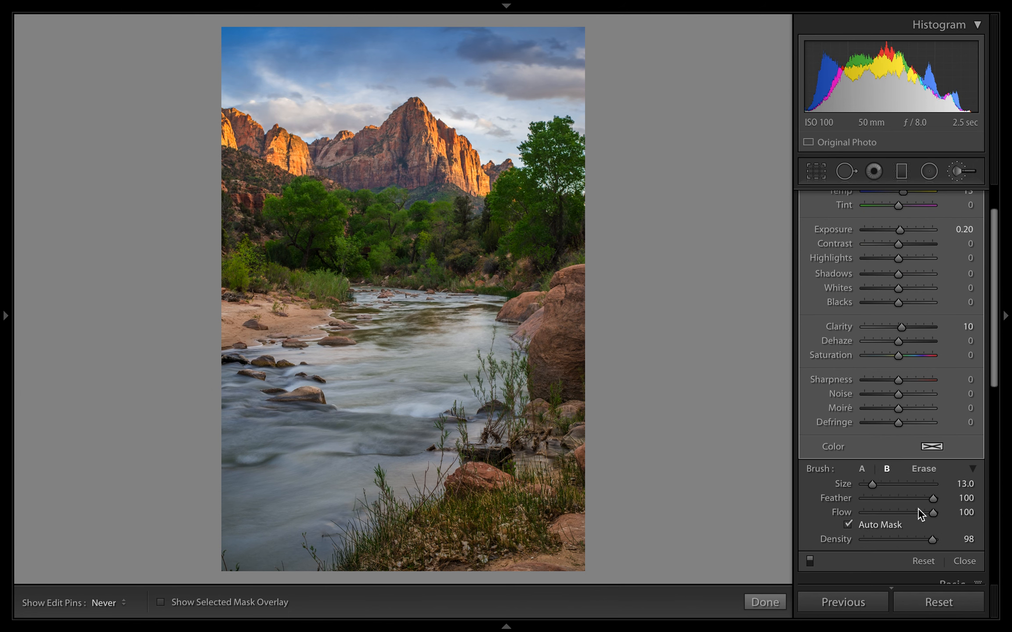
{"action": "left_click", "coordinate": [921, 422]}
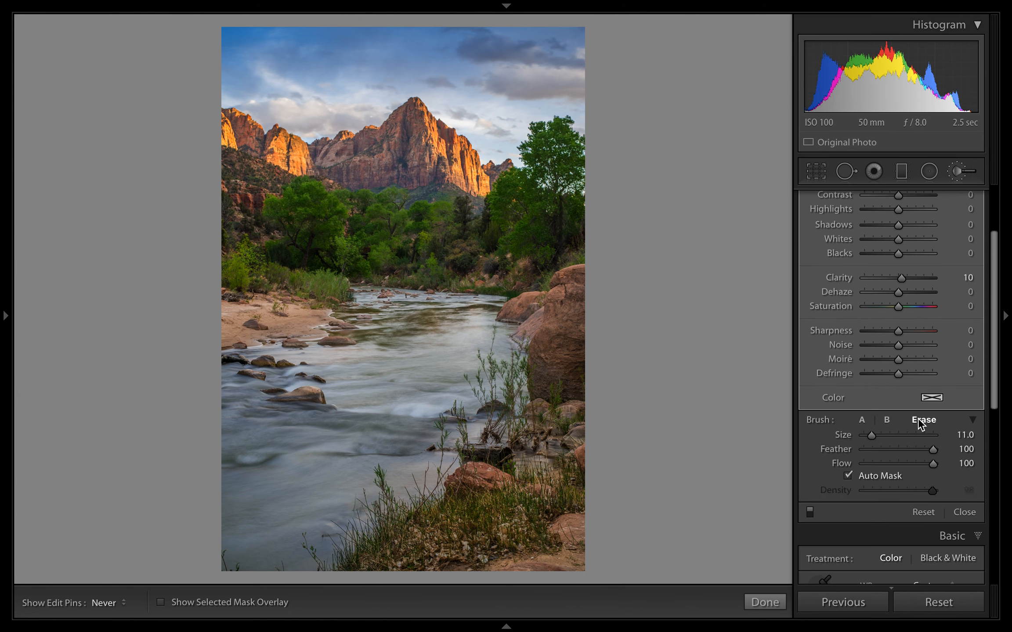
{"action": "scroll", "coordinate": [903, 411], "scroll_direction": "up", "scroll_amount": 2}
{"action": "scroll", "coordinate": [903, 411], "scroll_direction": "up", "scroll_amount": 3}
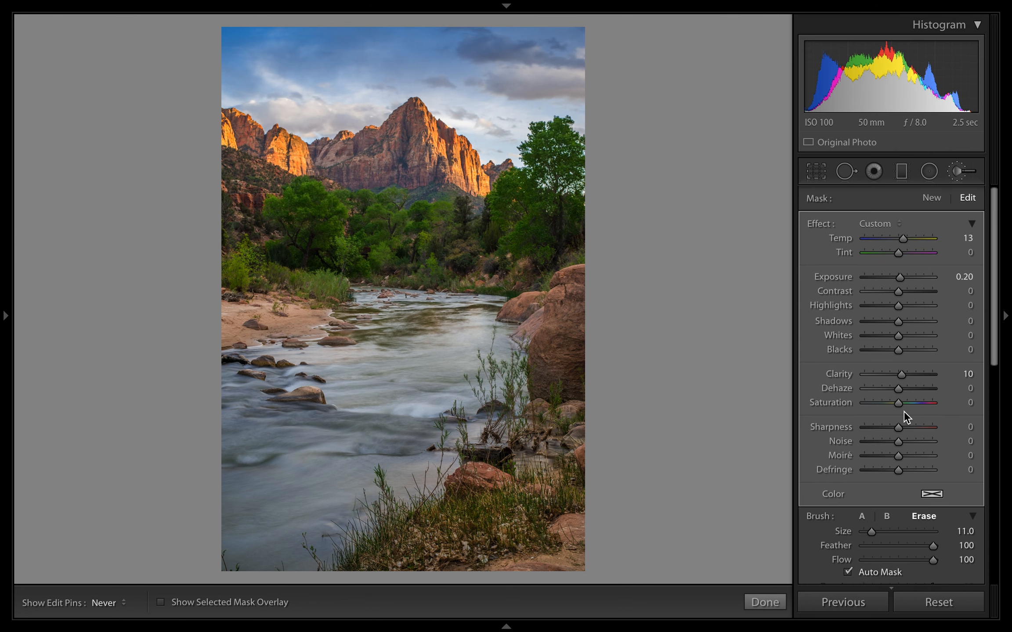
{"action": "scroll", "coordinate": [900, 405], "scroll_direction": "down", "scroll_amount": 12}
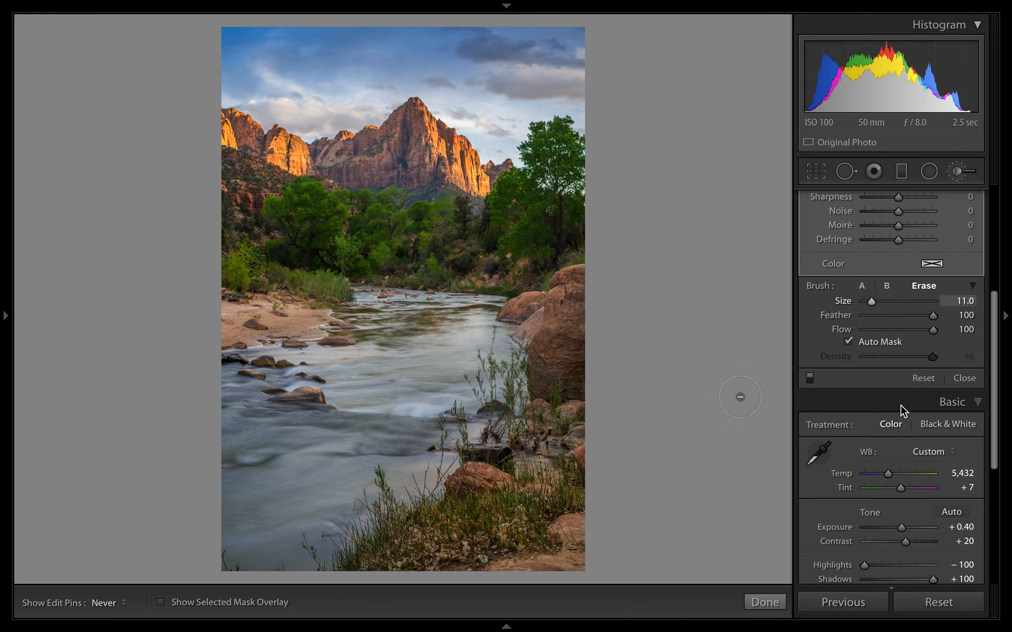
{"action": "scroll", "coordinate": [900, 404], "scroll_direction": "up", "scroll_amount": 12}
{"action": "scroll", "coordinate": [900, 405], "scroll_direction": "up", "scroll_amount": 1}
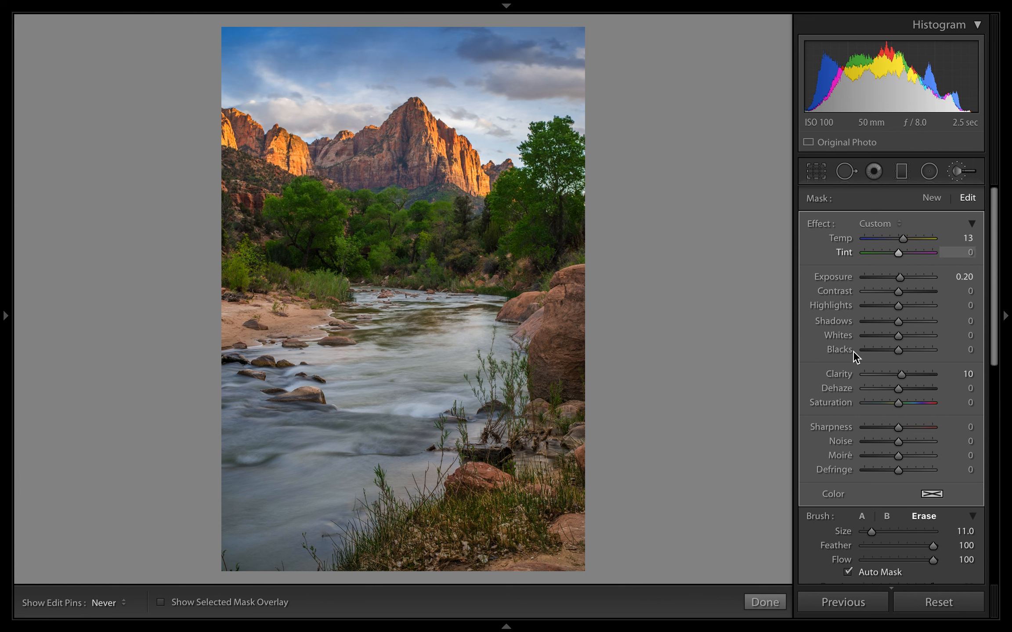
{"action": "scroll", "coordinate": [876, 374], "scroll_direction": "down", "scroll_amount": 2}
{"action": "scroll", "coordinate": [483, 469], "scroll_direction": "up", "scroll_amount": 4}
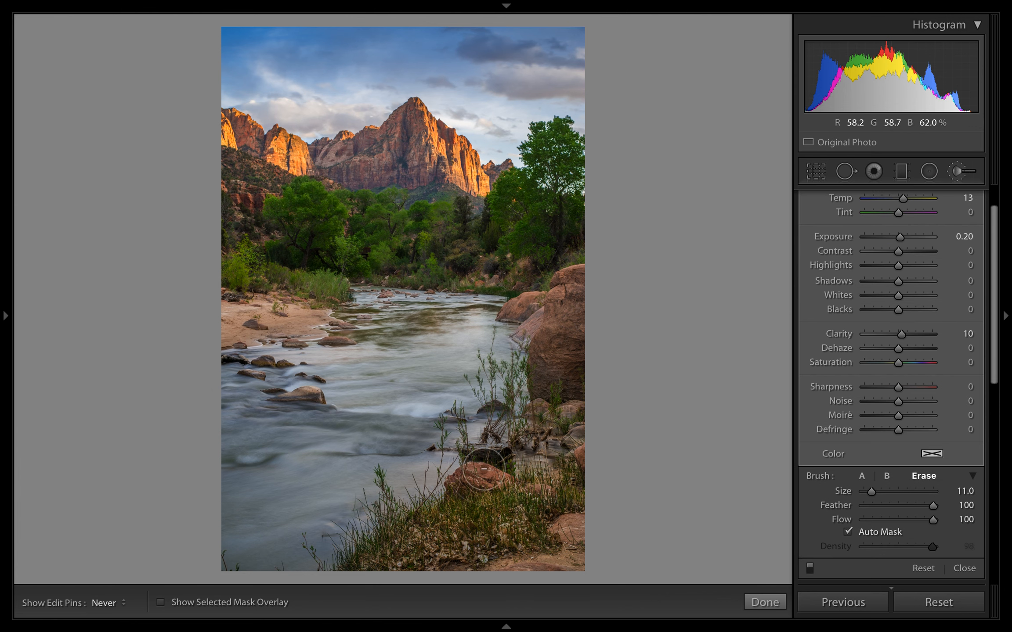
{"action": "scroll", "coordinate": [628, 386], "scroll_direction": "up", "scroll_amount": 4}
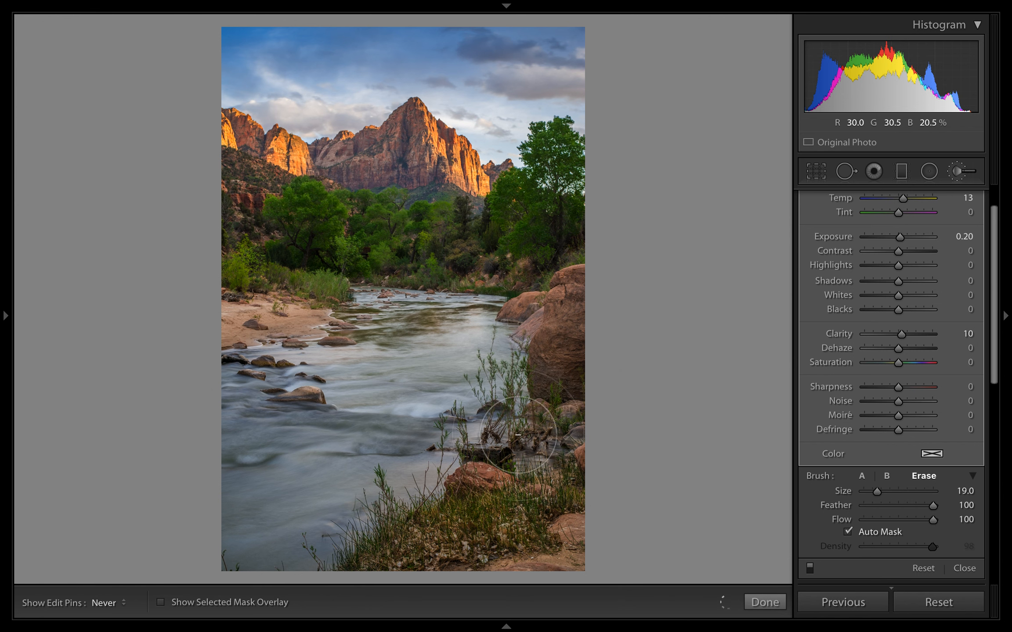
{"action": "scroll", "coordinate": [476, 512], "scroll_direction": "up", "scroll_amount": 5}
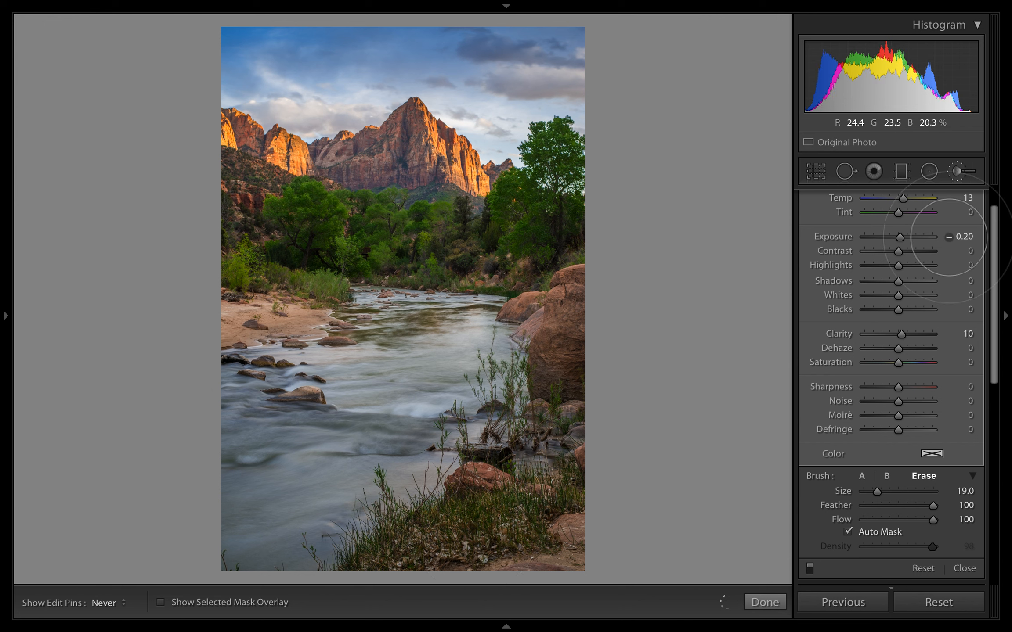
{"action": "left_click_drag", "start_coordinate": [995, 243], "coordinate": [997, 195]}
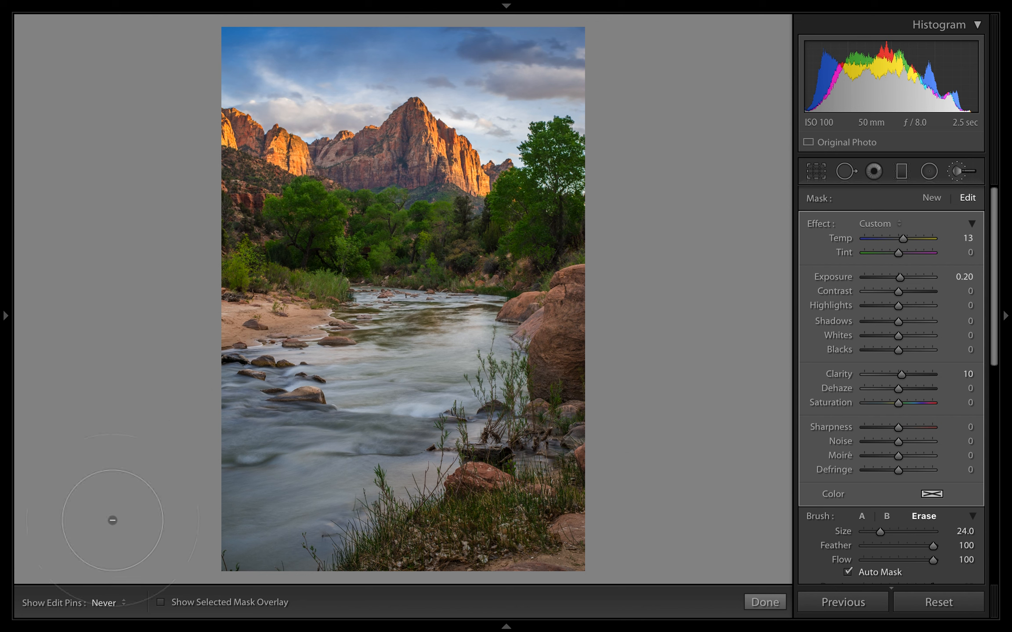
Return to brush A and reset the mountain mask's Exposure to 0.00.
{"action": "scroll", "coordinate": [267, 152], "scroll_direction": "down", "scroll_amount": 10}
{"action": "left_click", "coordinate": [862, 516]}
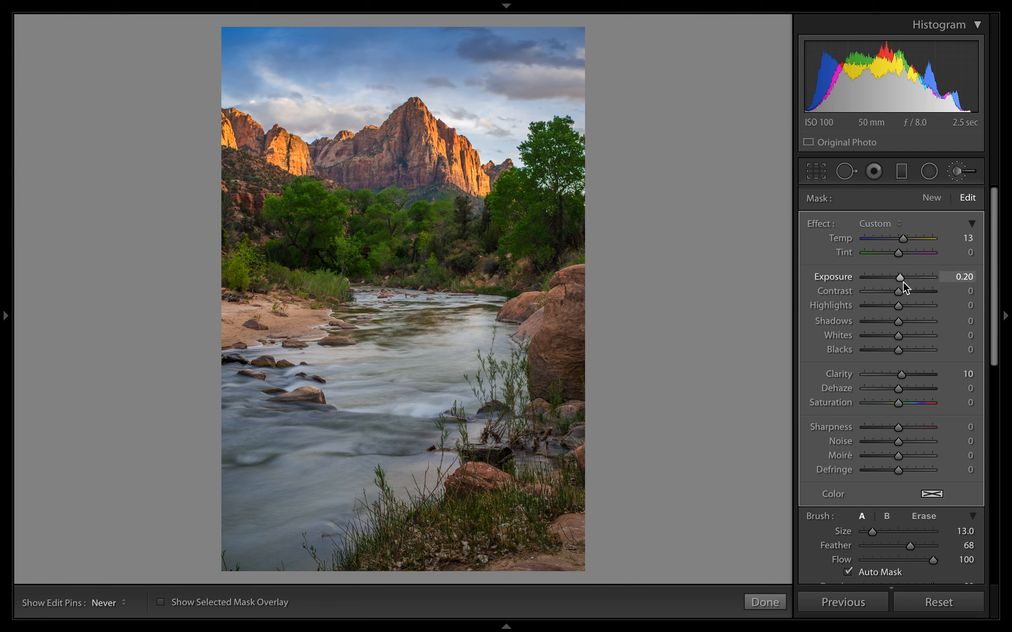
{"action": "mouse_move", "coordinate": [897, 276]}
{"action": "left_mouse_down"}
{"action": "mouse_move", "coordinate": [864, 278]}
{"action": "mouse_move", "coordinate": [904, 282]}
{"action": "left_mouse_up"}
{"action": "double_click", "coordinate": [842, 278]}
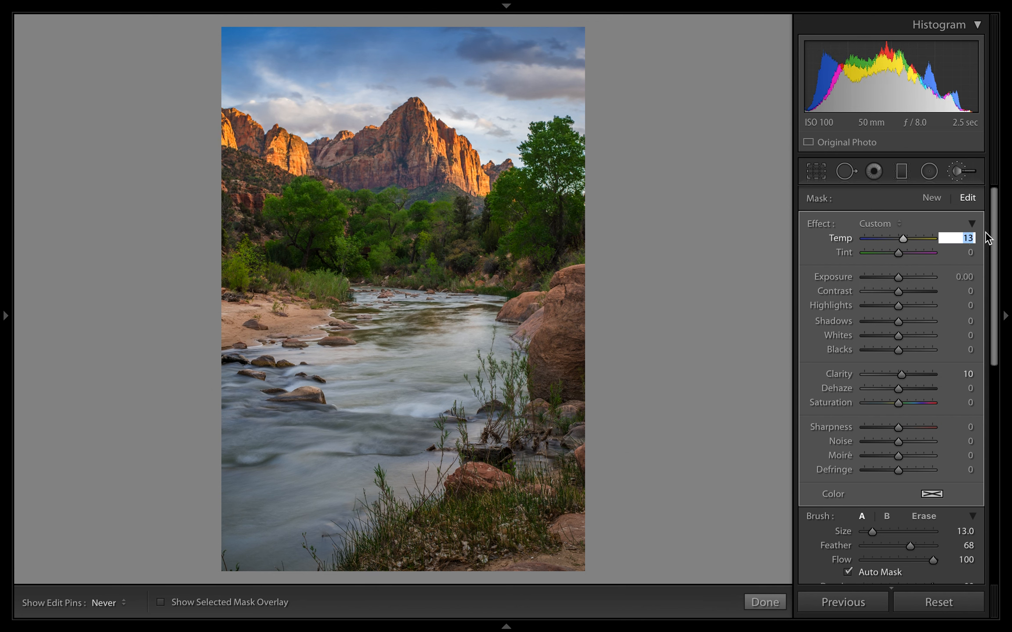
Try warmer and cooler Temp values on the mountain mask and return it to 13.
{"action": "key", "text": "shift+Up"}
{"action": "key", "text": "shift+Up"}
{"action": "key", "text": "shift+Up"}
{"action": "key", "text": "shift+Down"}
{"action": "key", "text": "shift+Down"}
{"action": "key", "text": "shift+Down"}
{"action": "key", "text": "shift+Down"}
{"action": "key", "text": "shift+Up"}
Set the mountain mask's Saturation to 20 and toggle the brush adjustments to compare before and after.
{"action": "left_click", "coordinate": [968, 402]}
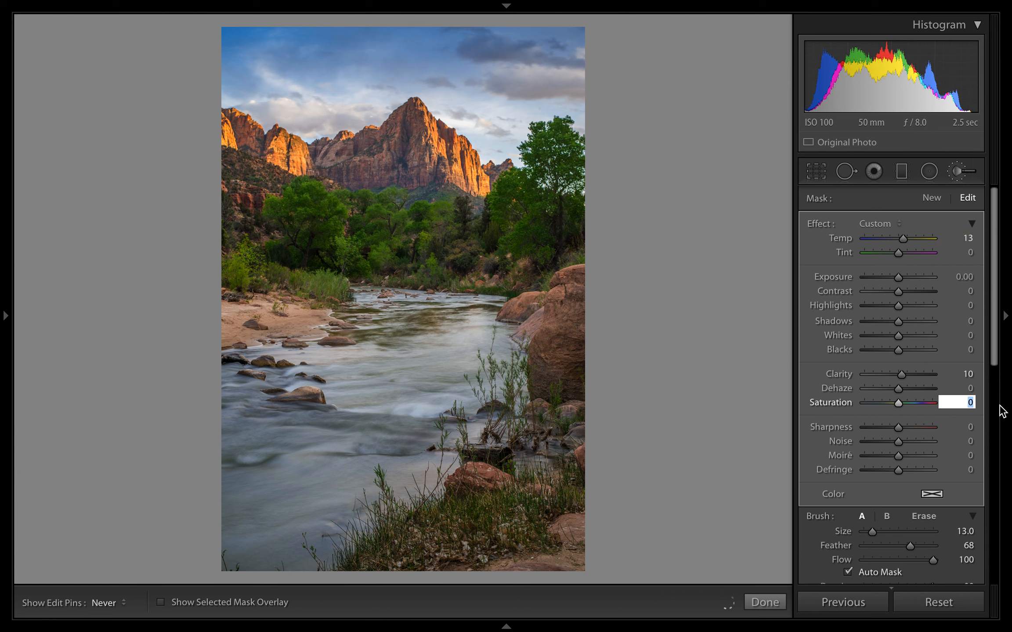
{"action": "key", "text": "shift+Up"}
{"action": "key", "text": "shift+Up"}
{"action": "scroll", "coordinate": [824, 491], "scroll_direction": "down", "scroll_amount": 5}
{"action": "left_click", "coordinate": [809, 439]}
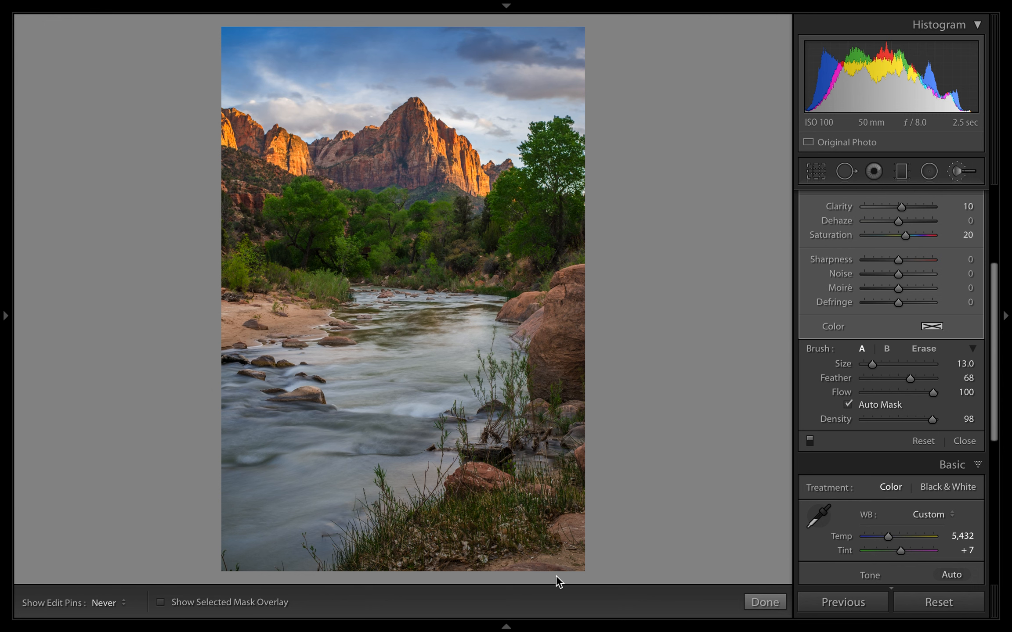
{"action": "scroll", "coordinate": [824, 500], "scroll_direction": "up", "scroll_amount": 4}
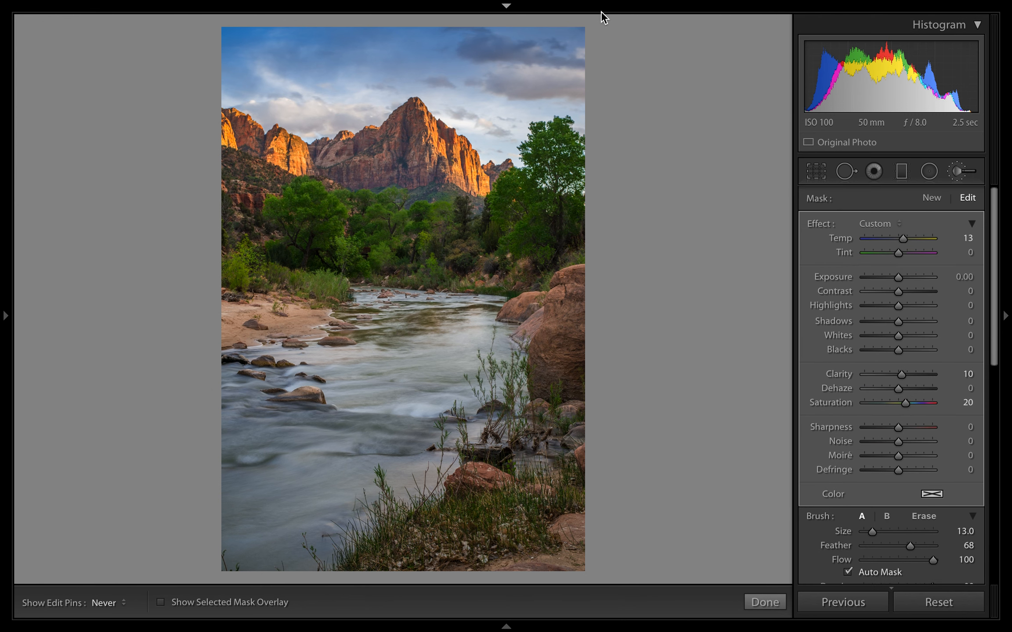